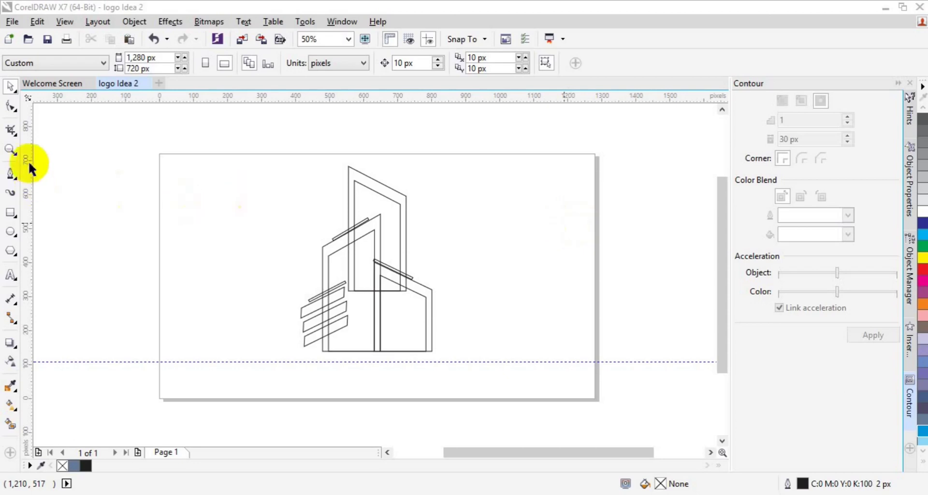
# Smart-fill the tallest tower's frame with slate blue (C:40 M:20 Y:0 K:40) and a 2 px black outline.
pyautogui.click(11, 151)
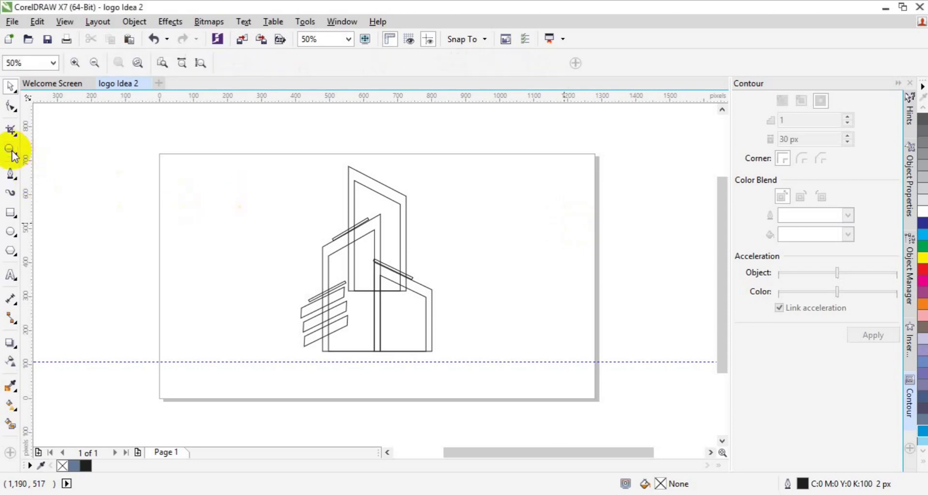
pyautogui.click(365, 271)
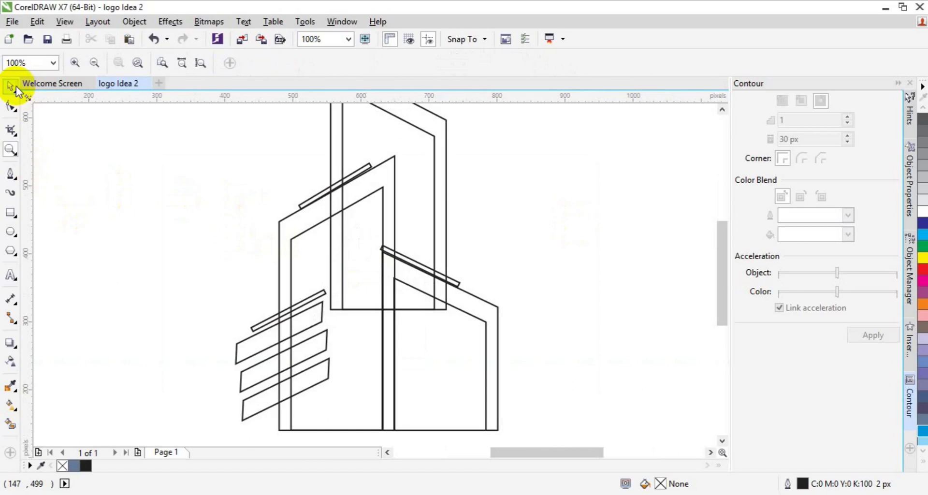
pyautogui.click(11, 87)
pyautogui.moveTo(721, 259); pyautogui.dragTo(718, 222)
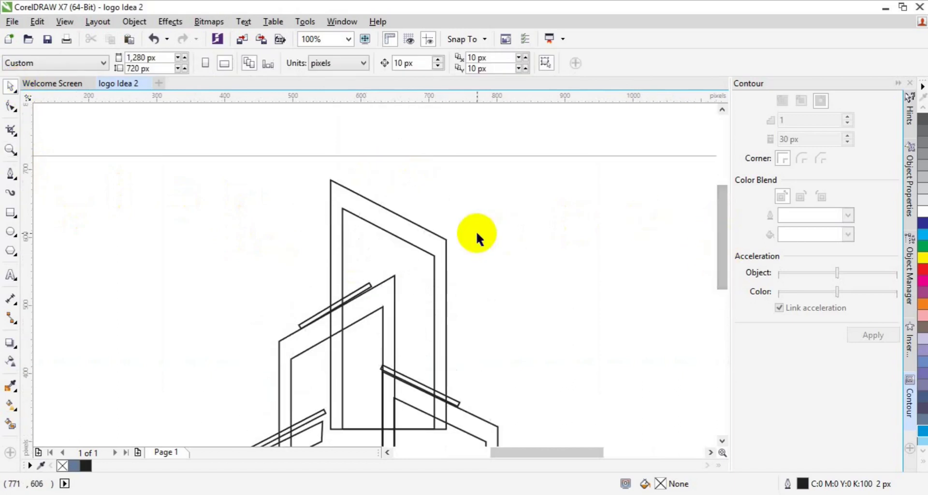
pyautogui.click(11, 426)
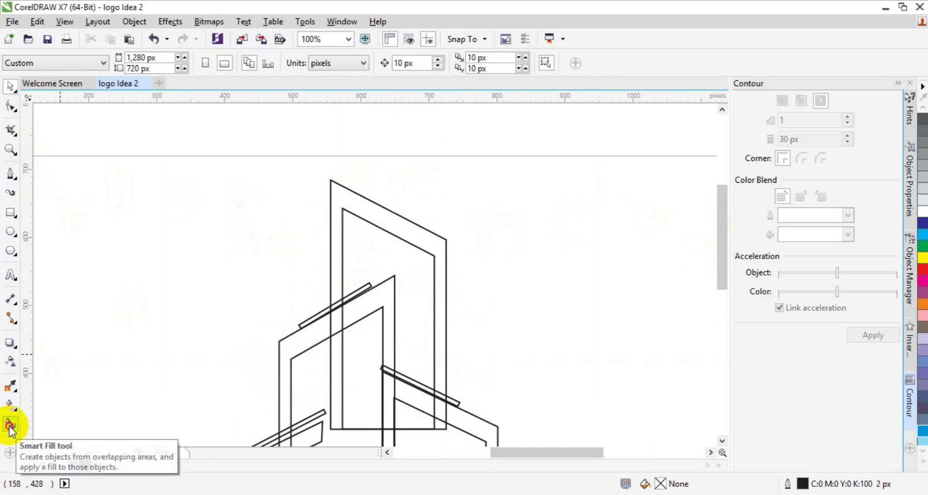
pyautogui.click(338, 199)
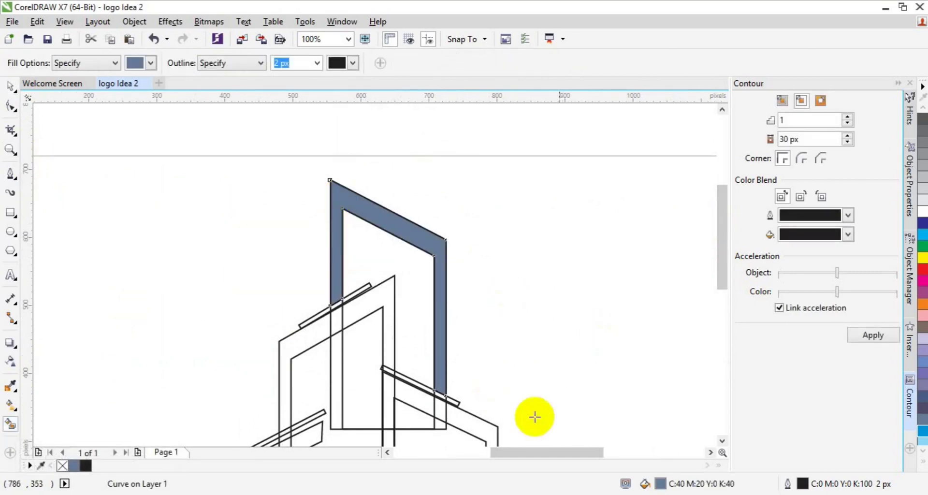
# Smart-fill all segments of the short right-hand building's frame, including its left column, with the same slate blue.
pyautogui.moveTo(722, 276); pyautogui.dragTo(721, 316)
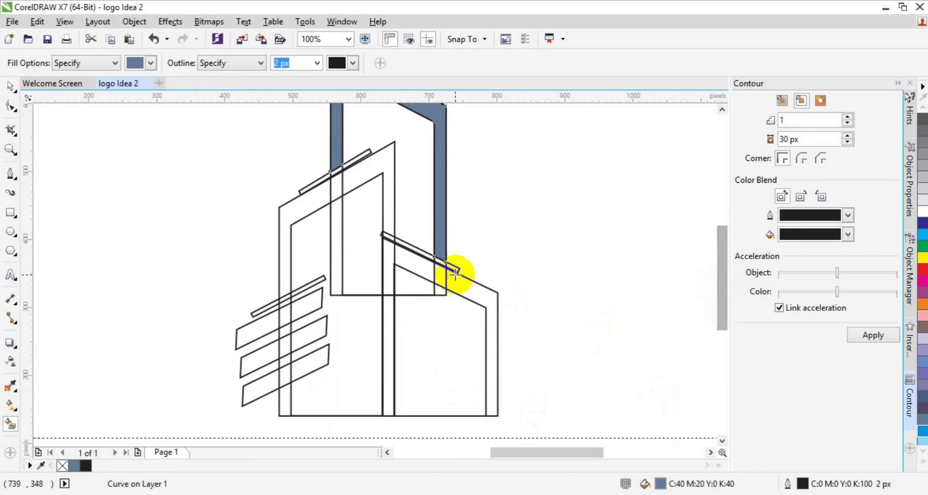
pyautogui.click(406, 264)
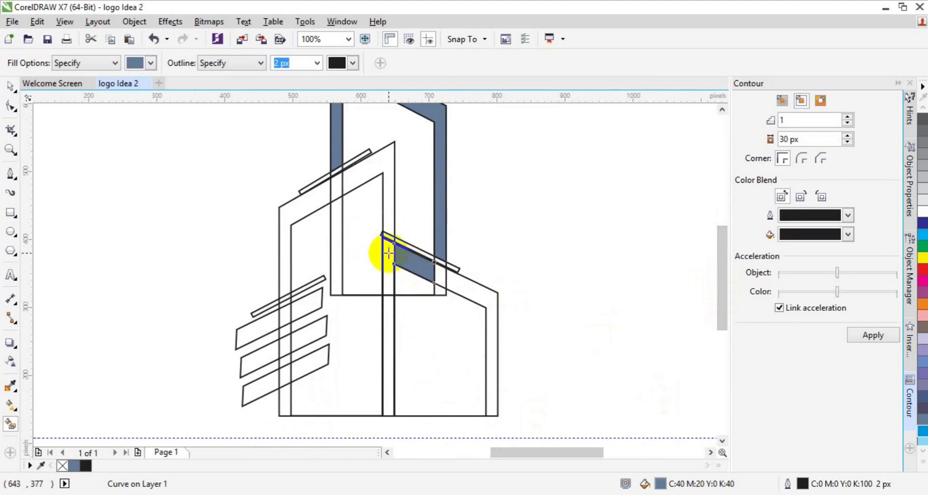
pyautogui.click(387, 252)
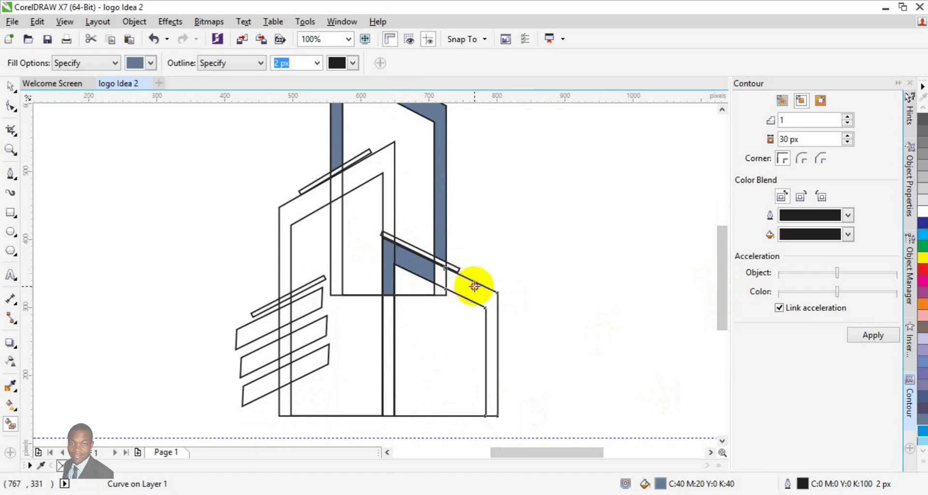
pyautogui.click(474, 286)
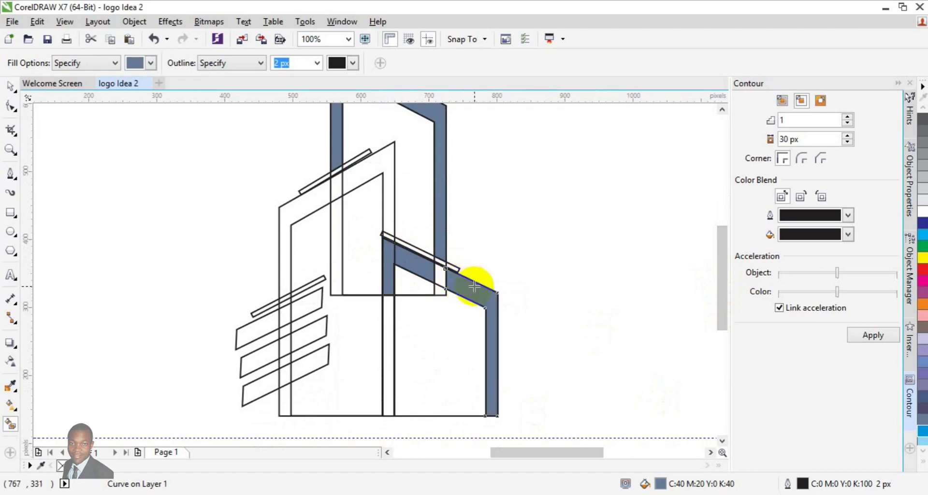
pyautogui.click(391, 336)
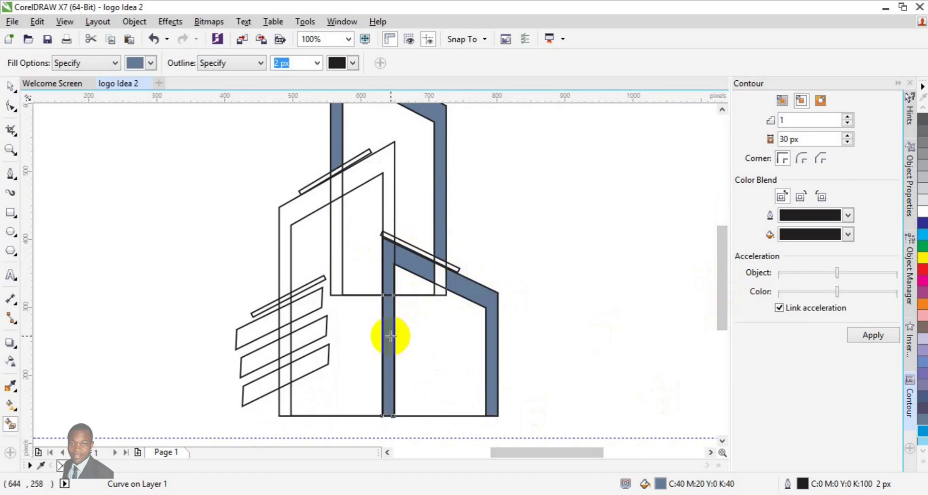
# Smart-fill the peak, overlap and left segments of the middle building's frame with slate blue.
pyautogui.click(387, 207)
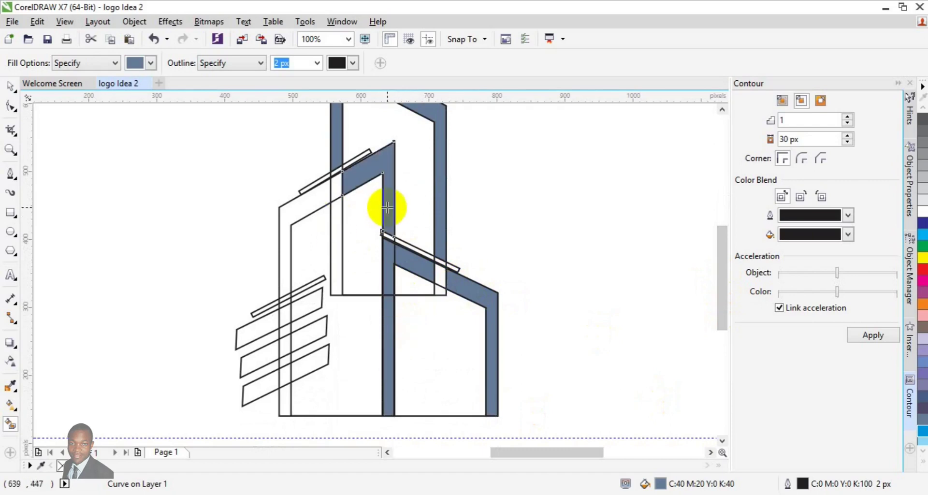
pyautogui.click(336, 190)
pyautogui.click(304, 201)
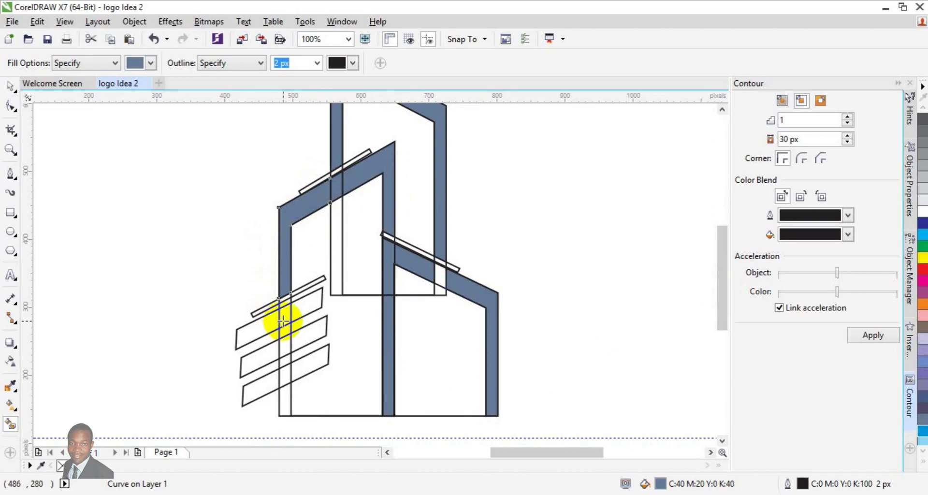
# Smart-fill the parts of the three slanted slats that lie across and inside the middle building's left column.
pyautogui.click(302, 311)
pyautogui.click(312, 330)
pyautogui.click(285, 344)
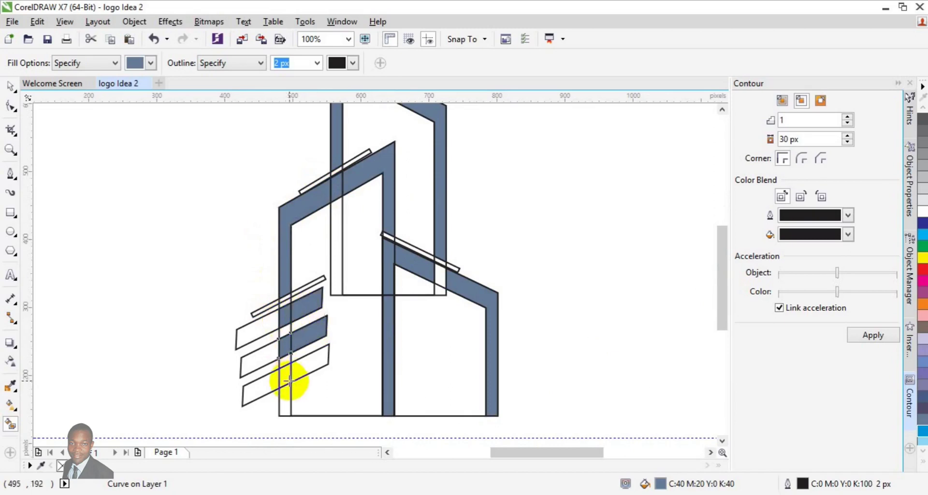
pyautogui.click(315, 367)
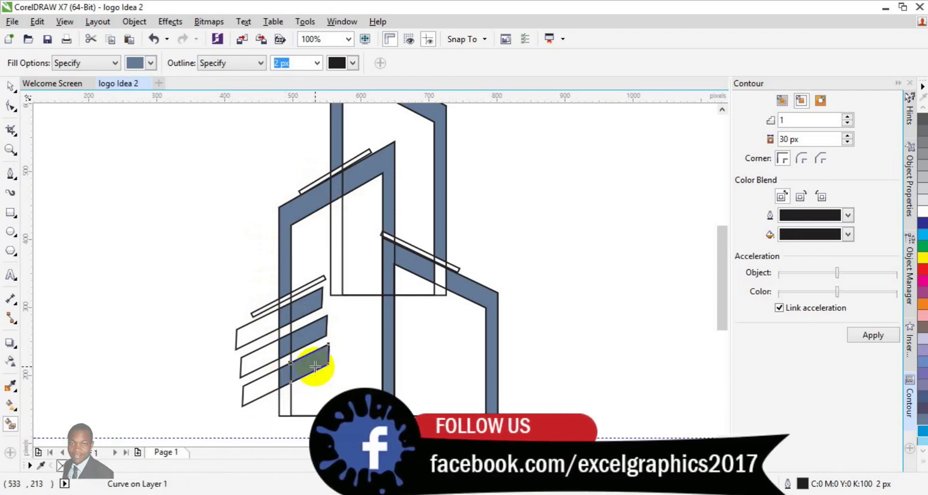
# Move the thin slanted bar above the slats down to X 496, Y 309 px and smart-fill the column gap above it.
pyautogui.click(722, 110)
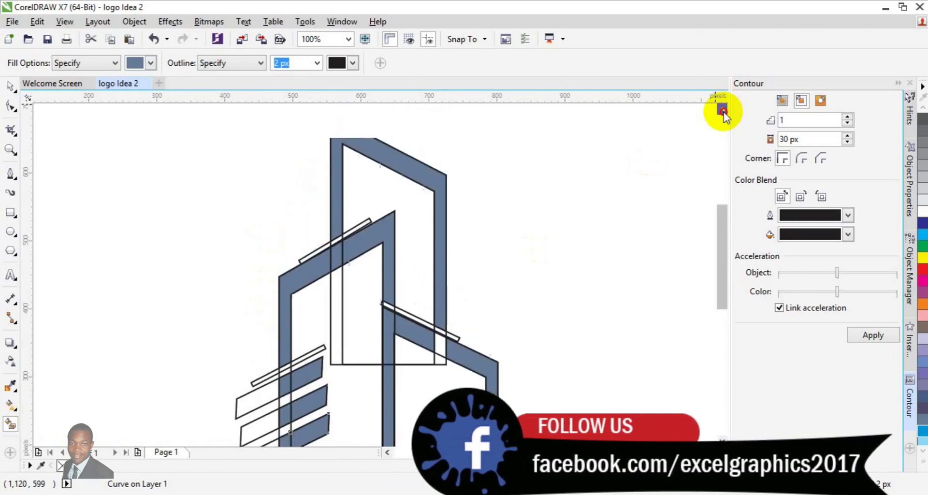
pyautogui.click(10, 87)
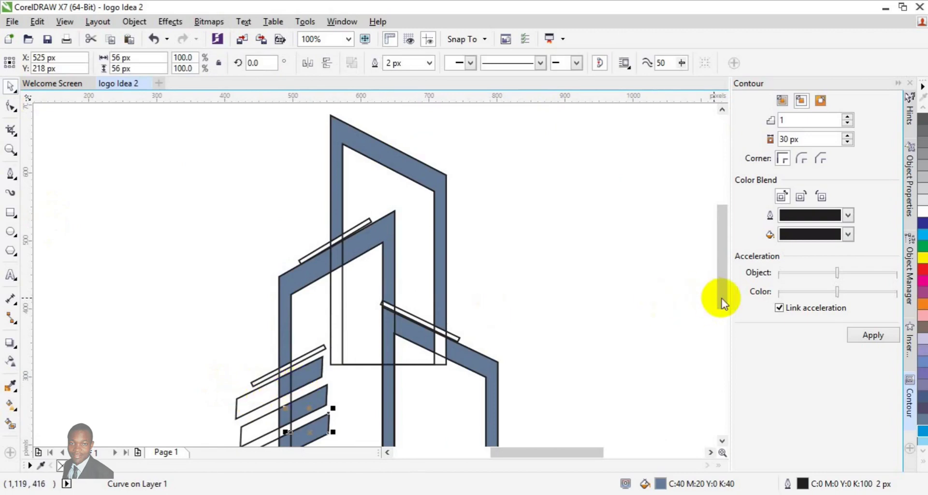
pyautogui.scroll(-3, 723, 304)
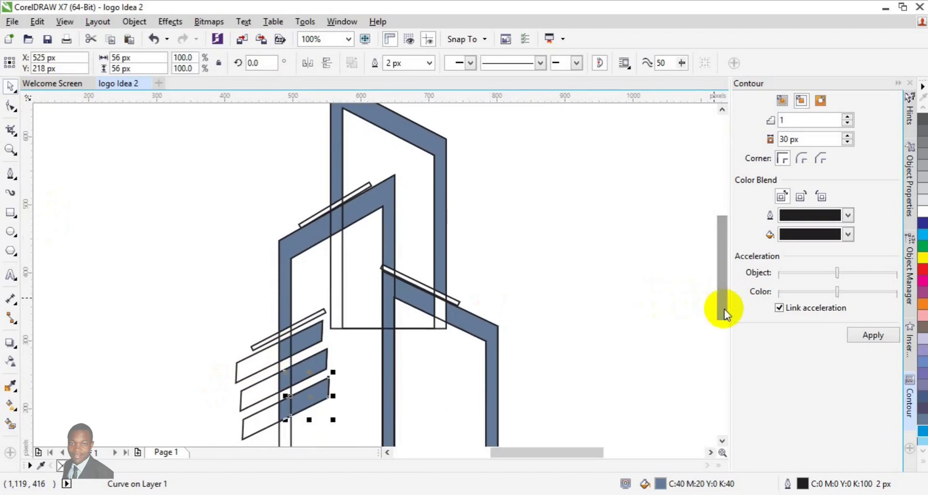
pyautogui.click(298, 329)
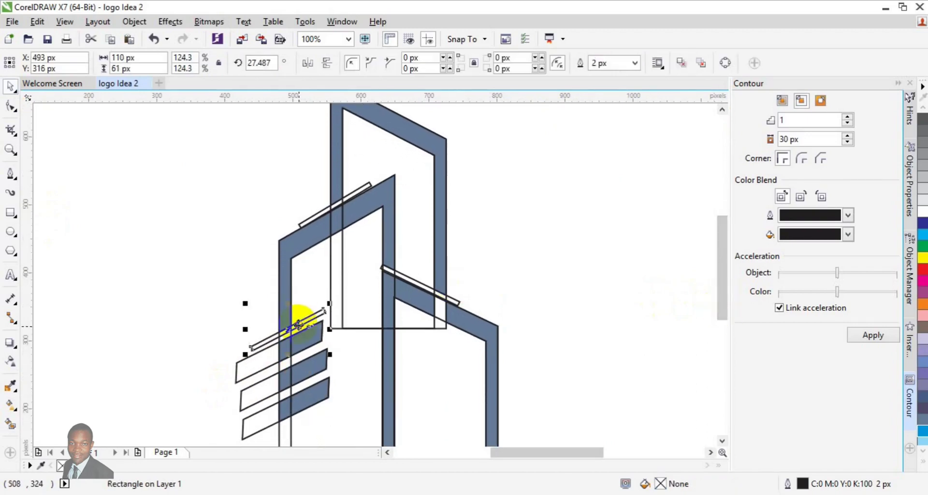
pyautogui.click(298, 328)
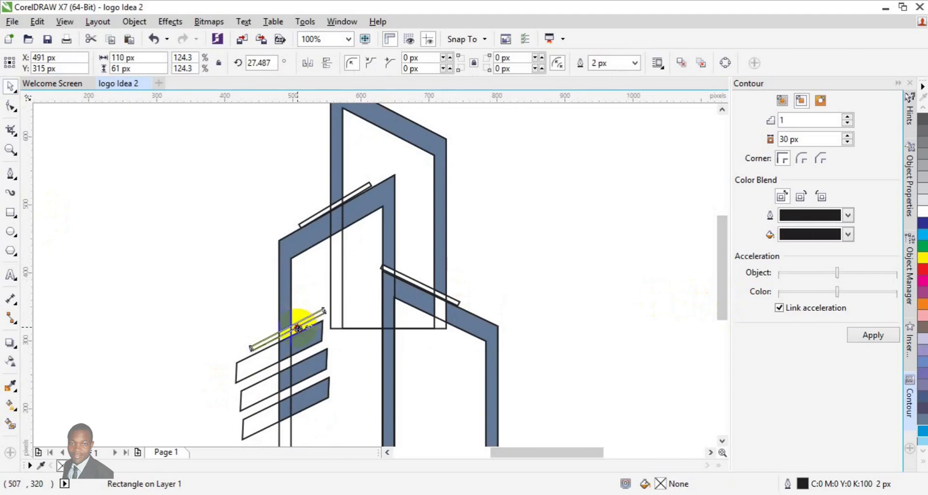
pyautogui.moveTo(298, 328); pyautogui.dragTo(300, 330)
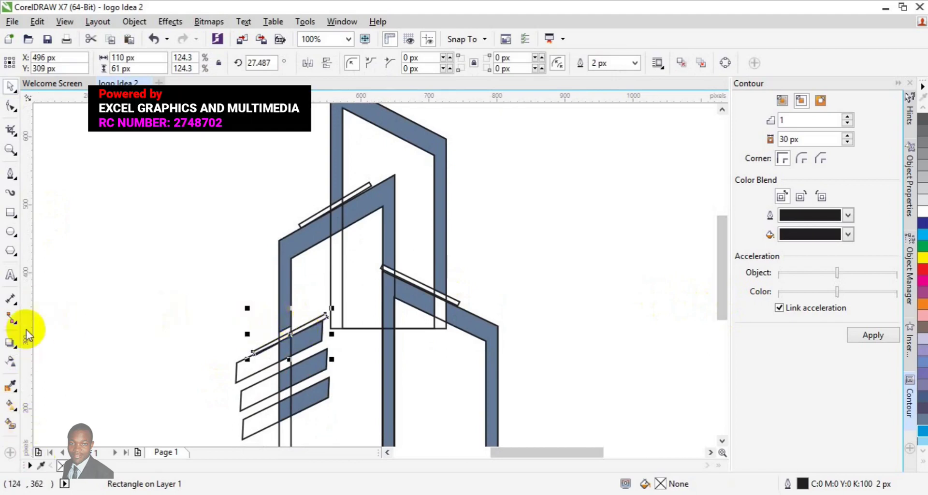
pyautogui.click(11, 424)
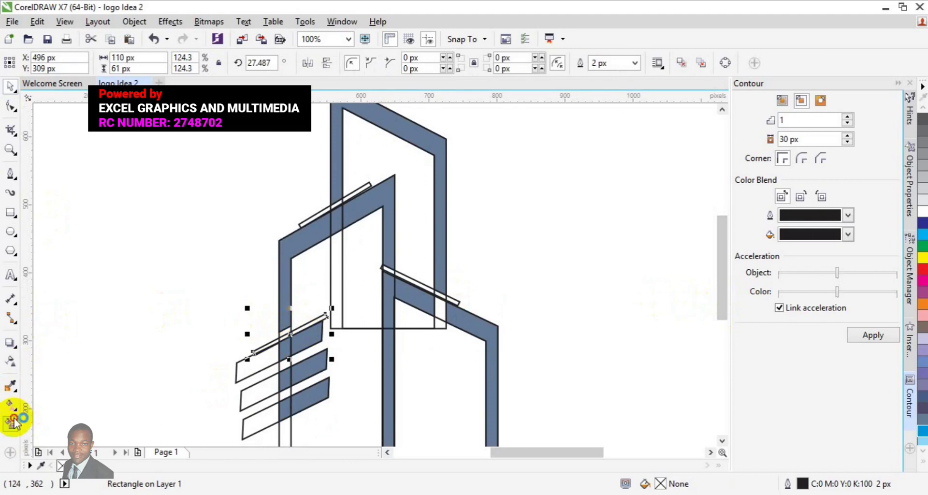
pyautogui.click(282, 321)
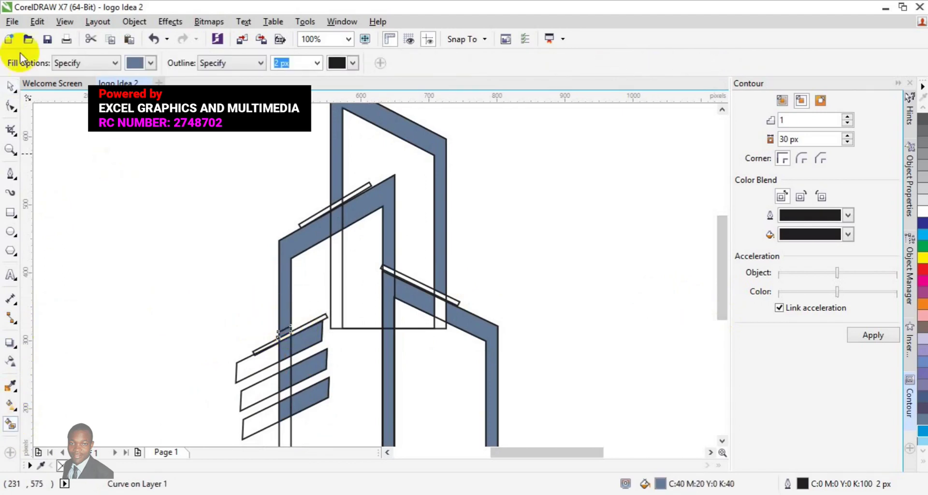
# Delete the three thin slanted divider bars above the slats, on the middle building's roof and on the right building's roof.
pyautogui.click(10, 85)
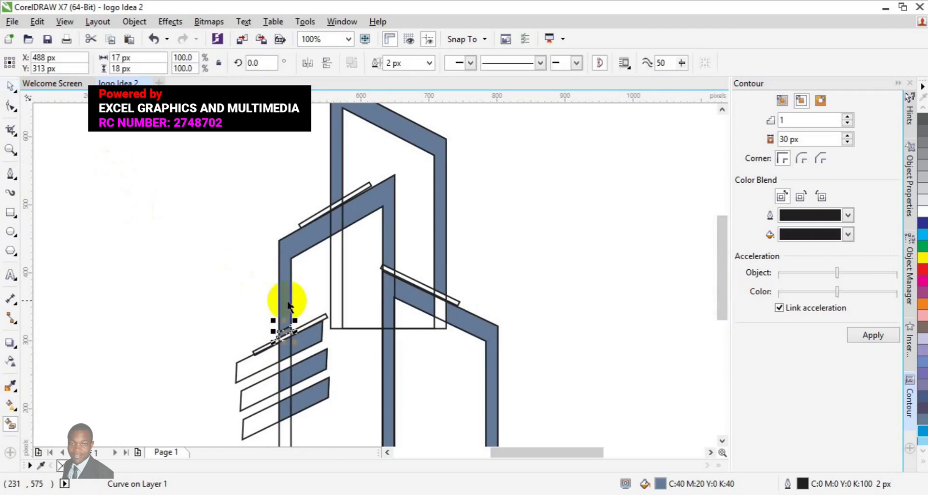
pyautogui.click(307, 319)
pyautogui.press('Delete')
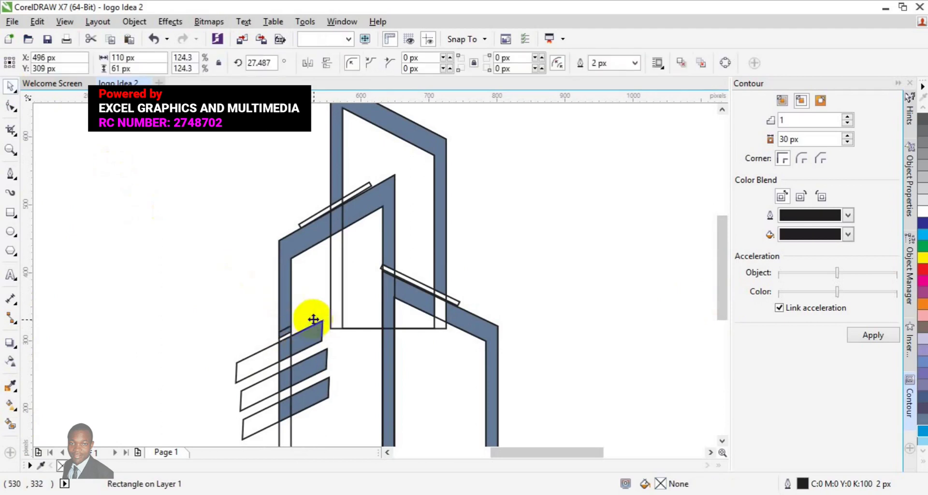
pyautogui.click(313, 221)
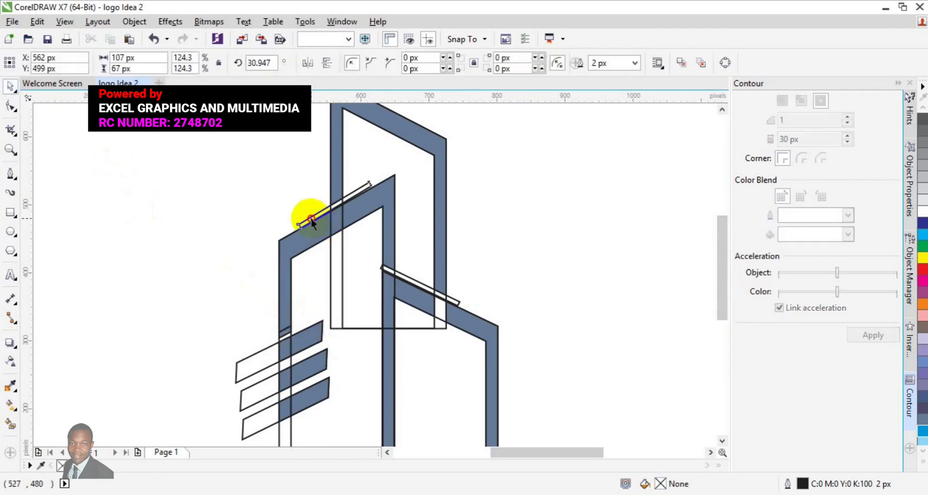
pyautogui.press('Delete')
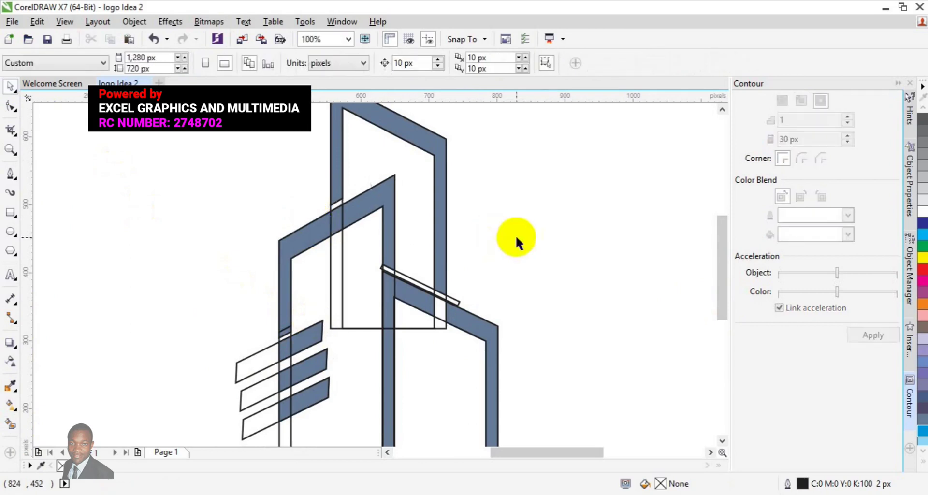
pyautogui.click(459, 305)
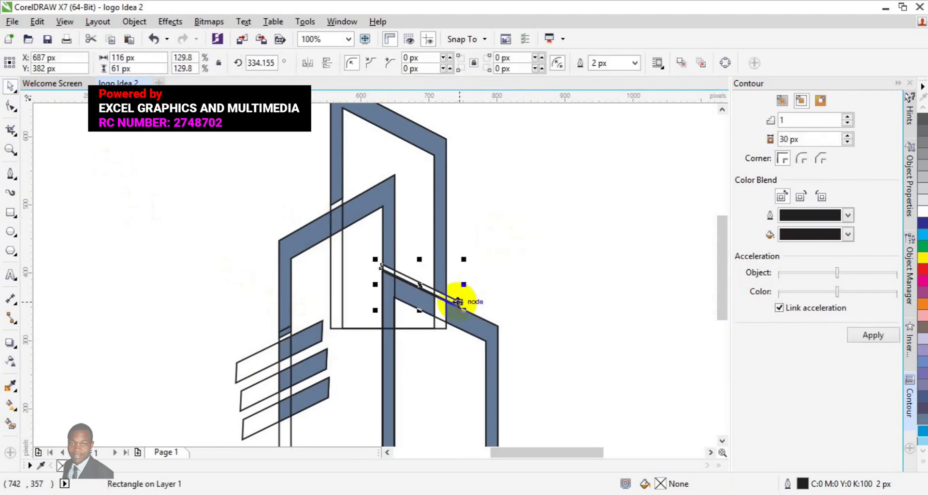
pyautogui.press('Delete')
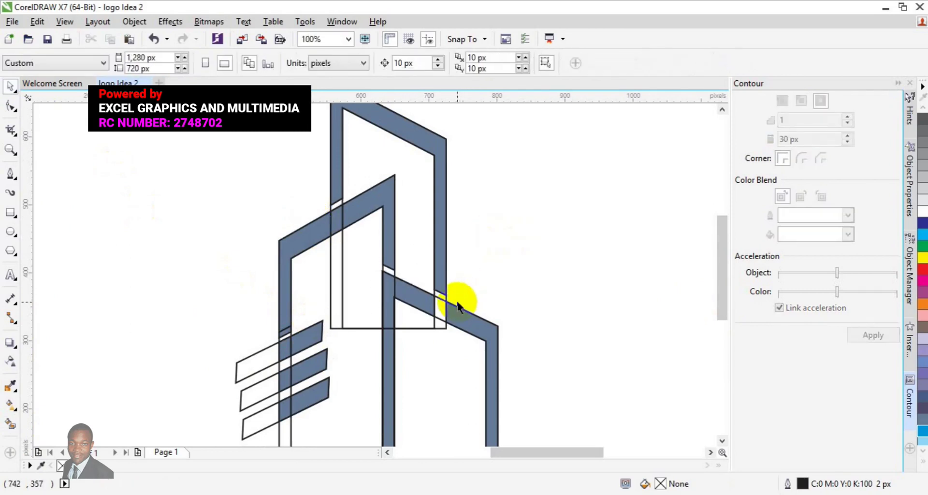
# Weld the small column filler and the left, overlap and peak segments of the middle building's frame into one shape.
pyautogui.click(286, 333)
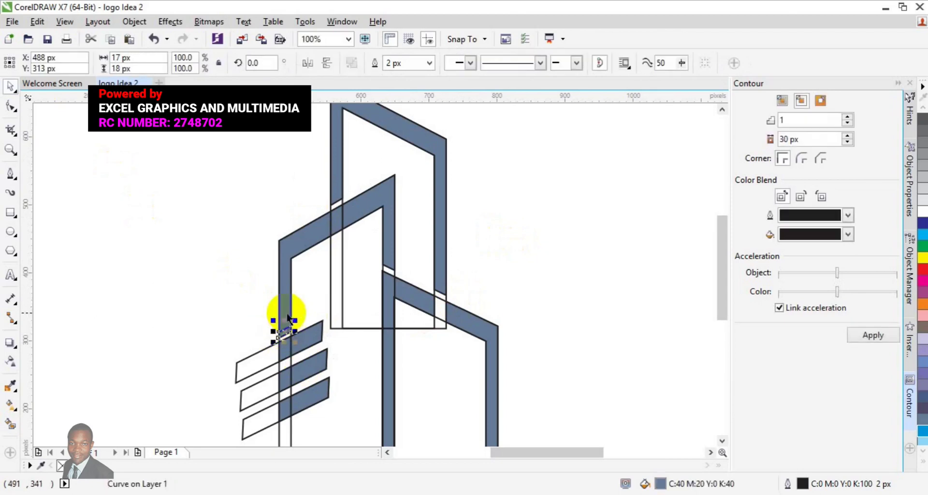
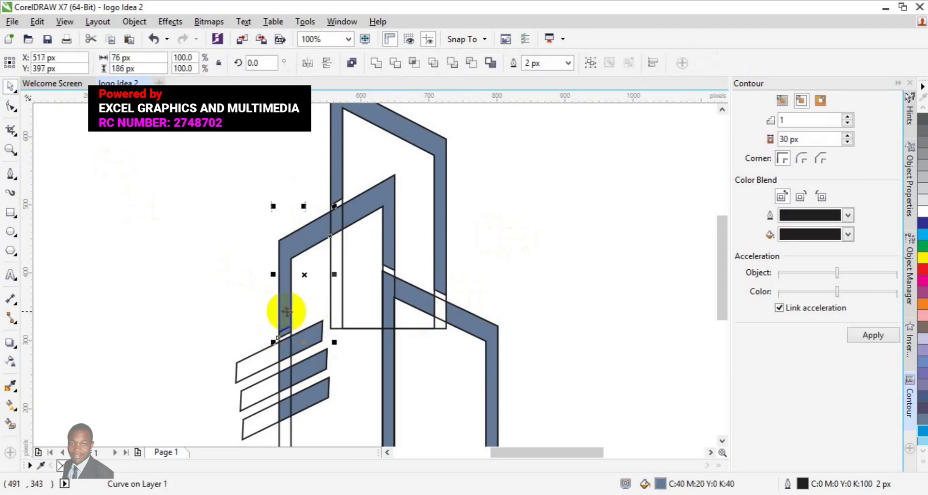
pyautogui.click(377, 63)
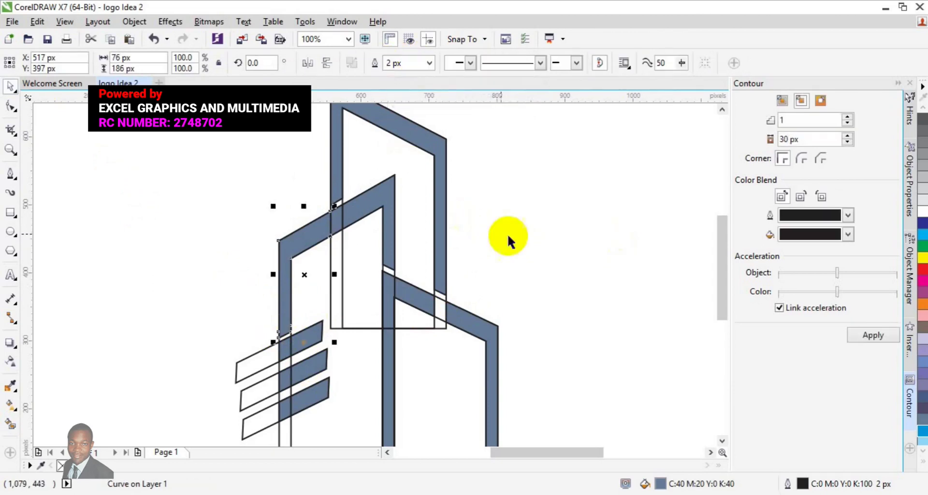
pyautogui.keyDown('shift'); pyautogui.click(341, 222); pyautogui.keyUp('shift')
pyautogui.keyDown('shift'); pyautogui.click(385, 196); pyautogui.keyUp('shift')
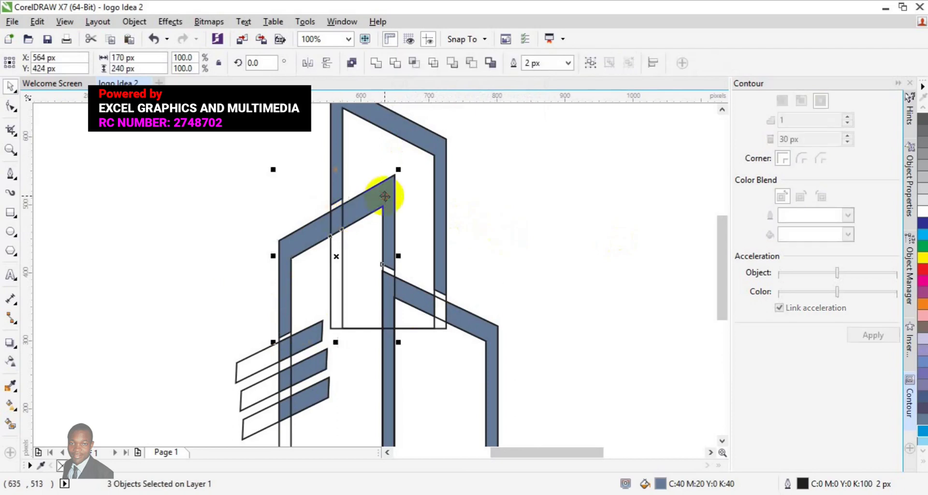
pyautogui.click(378, 69)
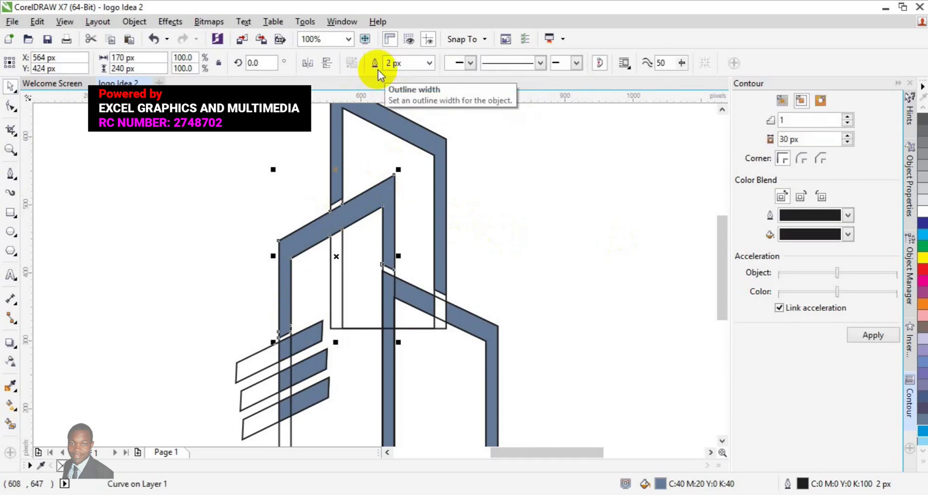
# Weld the two filled pieces of the uppermost slanted slat into one shape.
pyautogui.click(281, 351)
pyautogui.moveTo(281, 352); pyautogui.dragTo(312, 348)
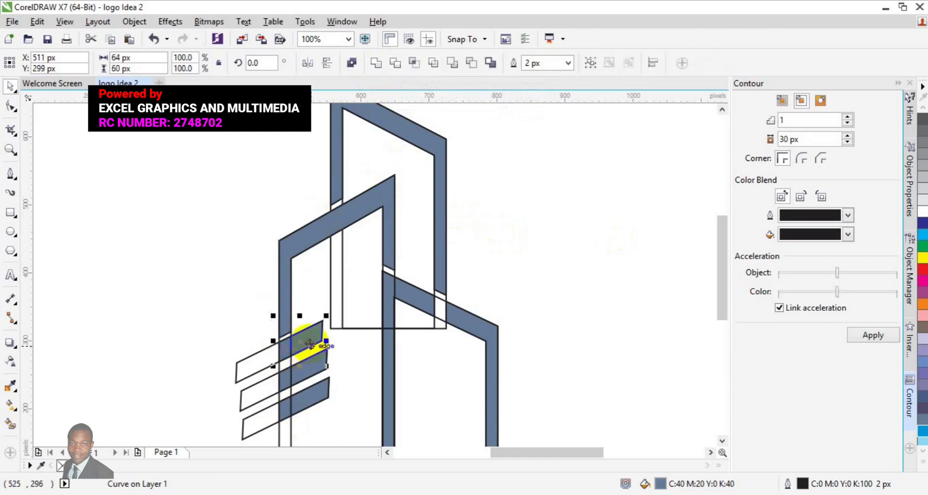
pyautogui.click(377, 64)
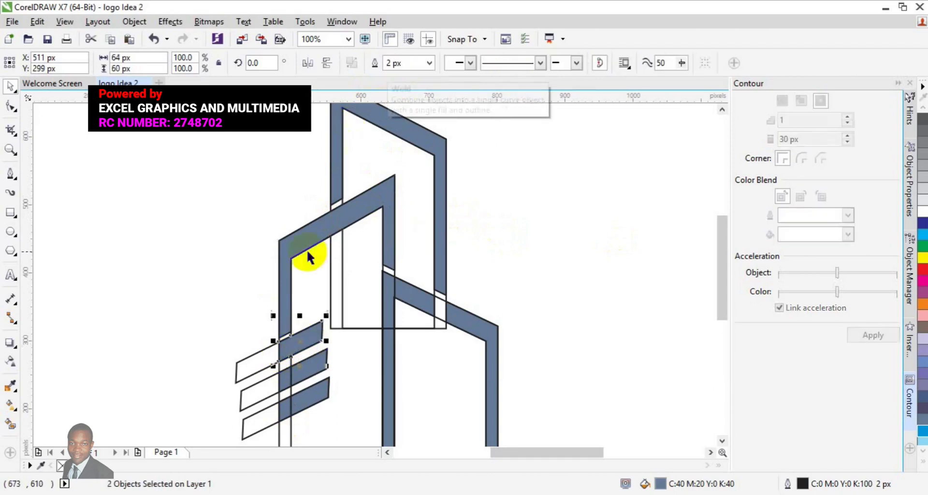
# Weld the two filled pieces of the middle slanted slat, and likewise those of the lowest slat, into single shapes.
pyautogui.click(285, 384)
pyautogui.keyDown('shift'); pyautogui.click(318, 372); pyautogui.keyUp('shift')
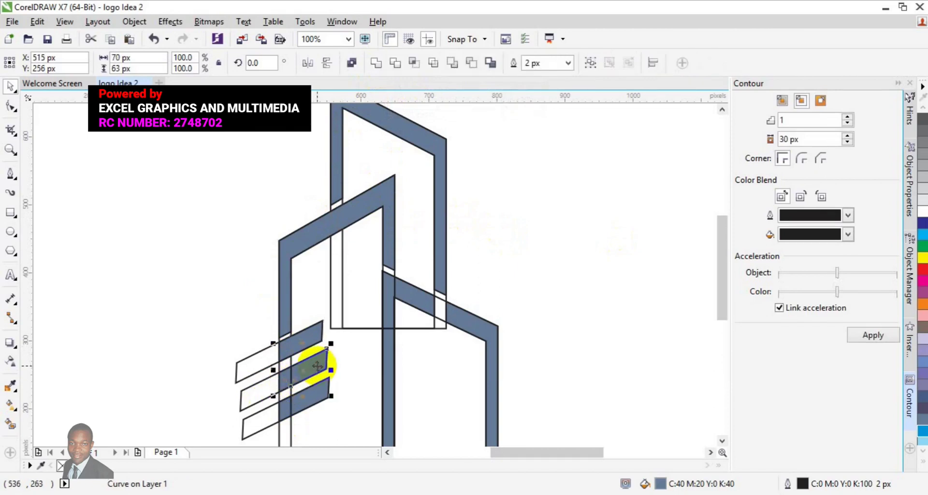
pyautogui.click(378, 70)
pyautogui.click(285, 419)
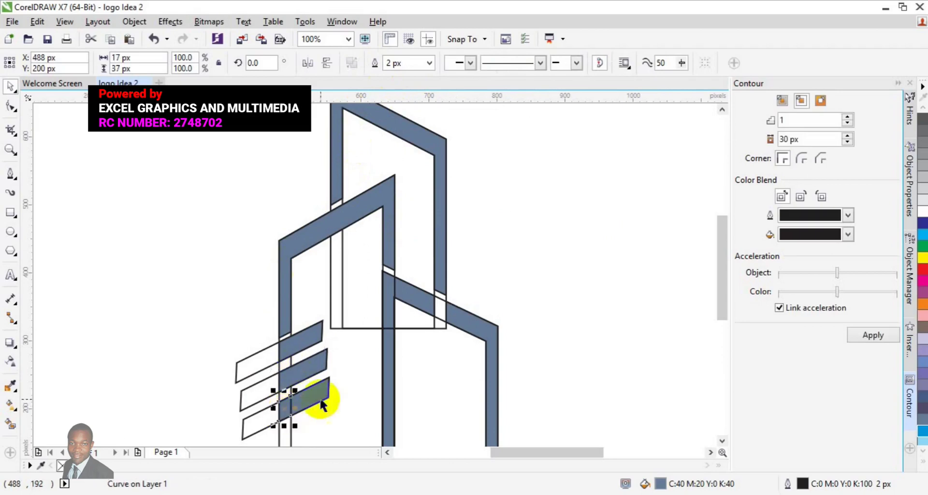
pyautogui.keyDown('shift'); pyautogui.click(319, 404); pyautogui.keyUp('shift')
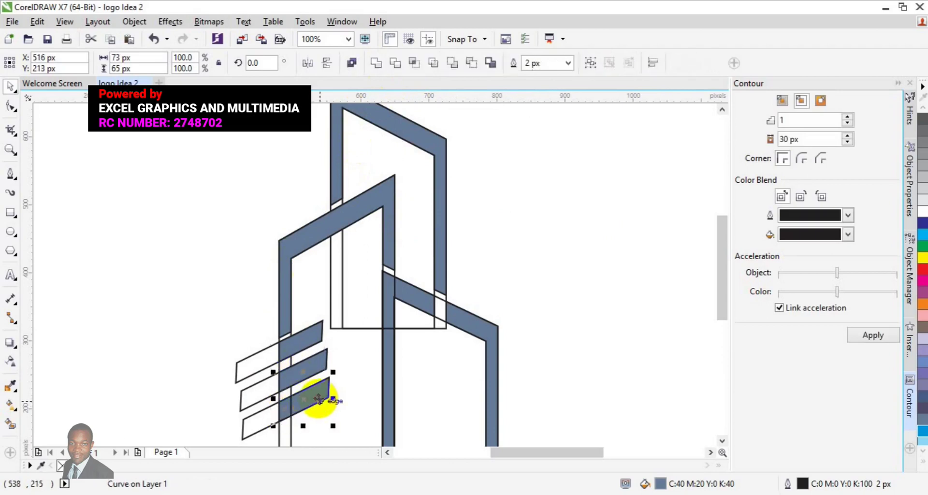
pyautogui.click(377, 66)
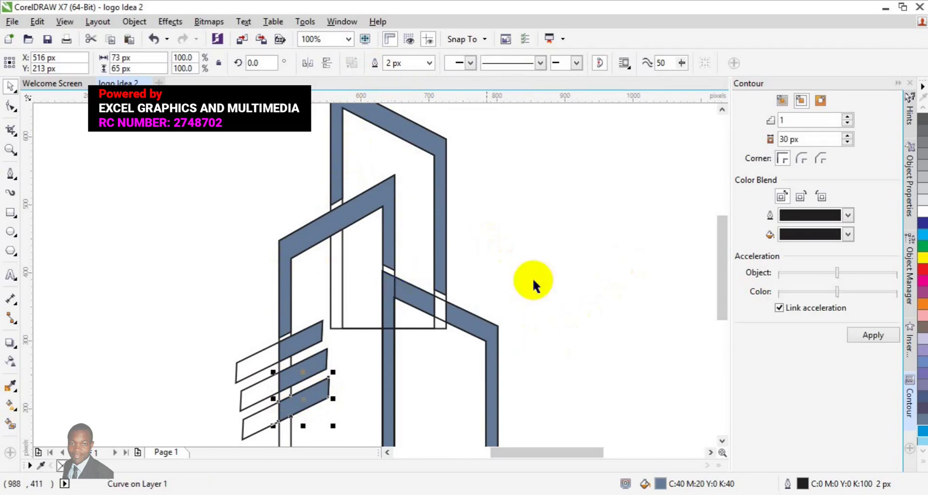
# Smart-fill the overlap on the right building's roof and weld it with the roof segments on both sides of it.
pyautogui.click(444, 309)
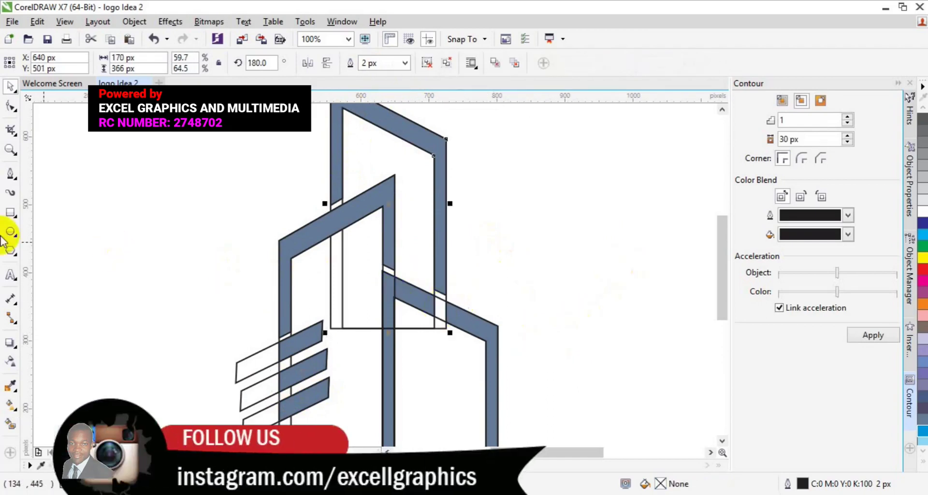
pyautogui.click(10, 424)
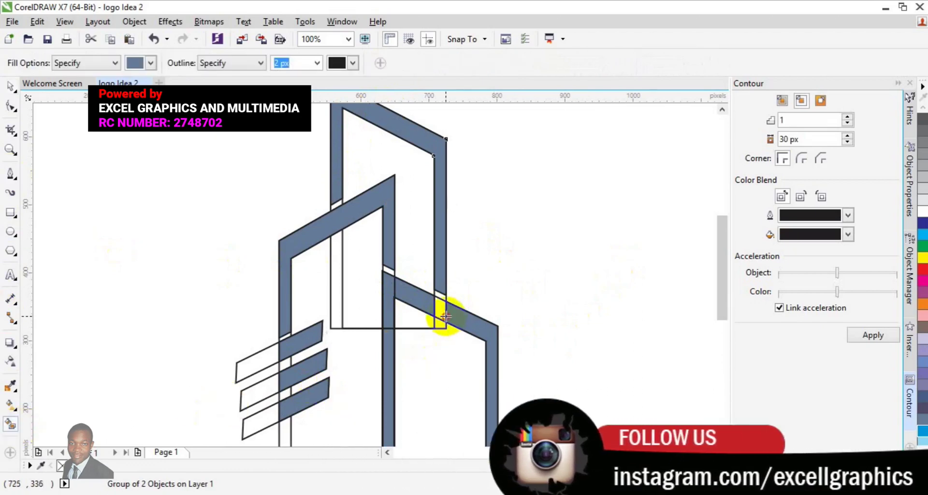
pyautogui.click(446, 317)
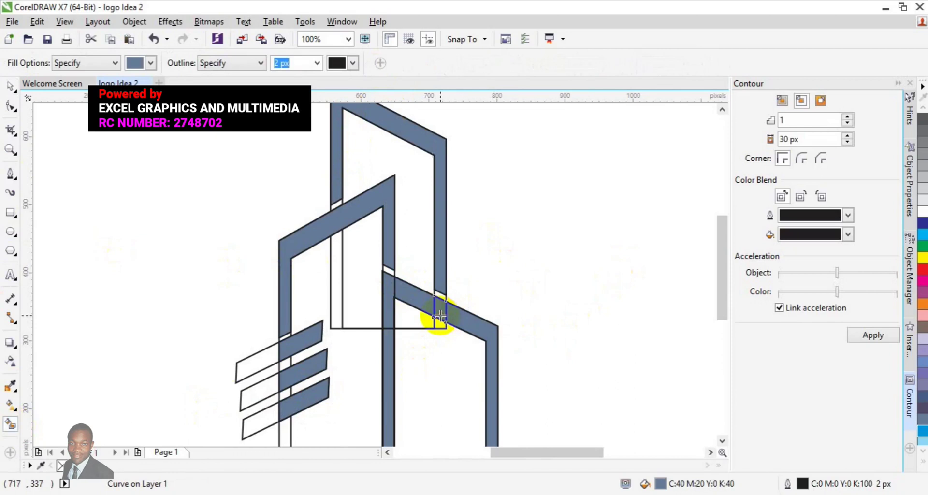
pyautogui.click(12, 85)
pyautogui.moveTo(438, 320); pyautogui.dragTo(466, 321)
pyautogui.keyDown('shift'); pyautogui.click(466, 321); pyautogui.keyUp('shift')
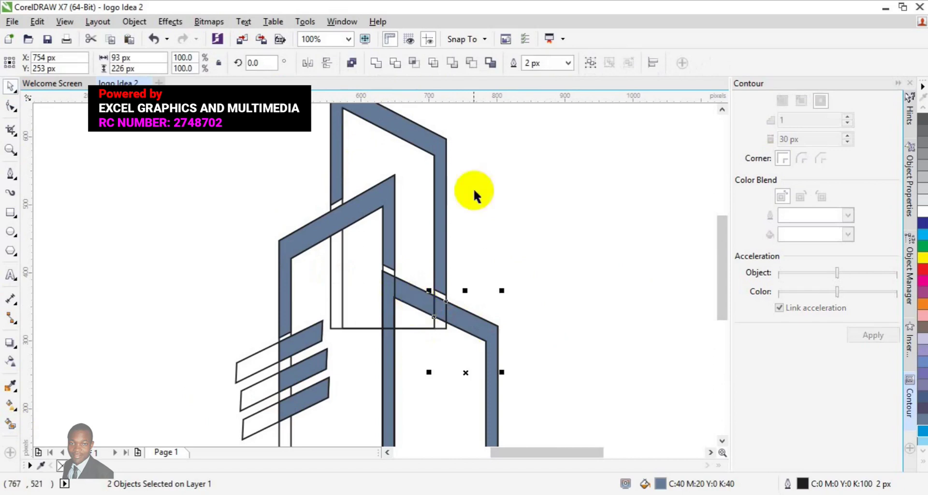
pyautogui.click(383, 280)
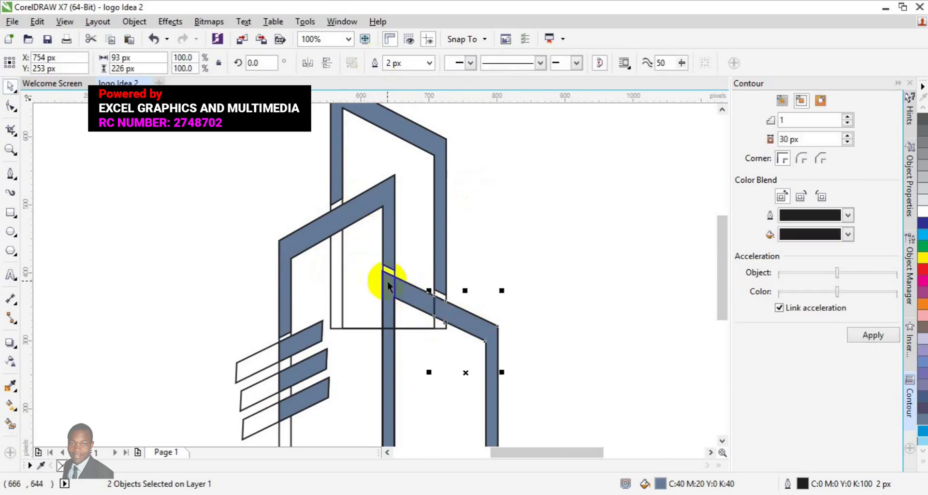
pyautogui.keyDown('shift'); pyautogui.click(402, 288); pyautogui.keyUp('shift')
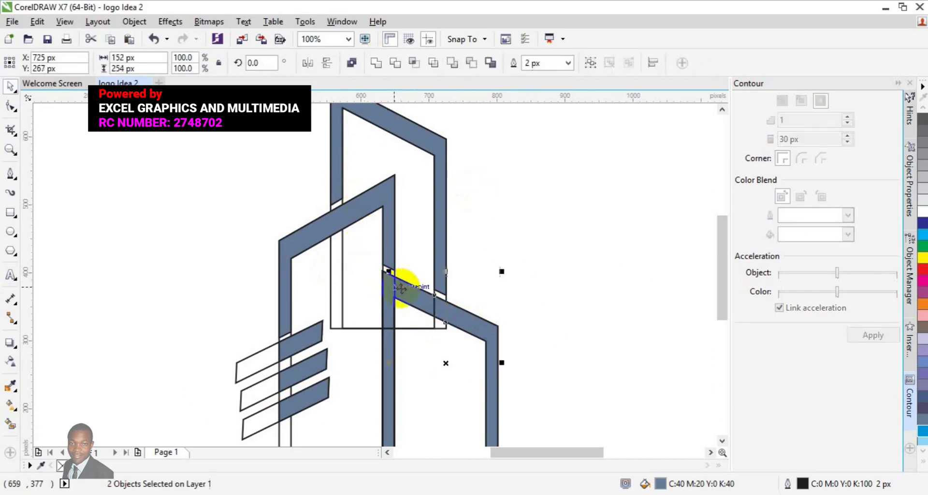
pyautogui.click(381, 64)
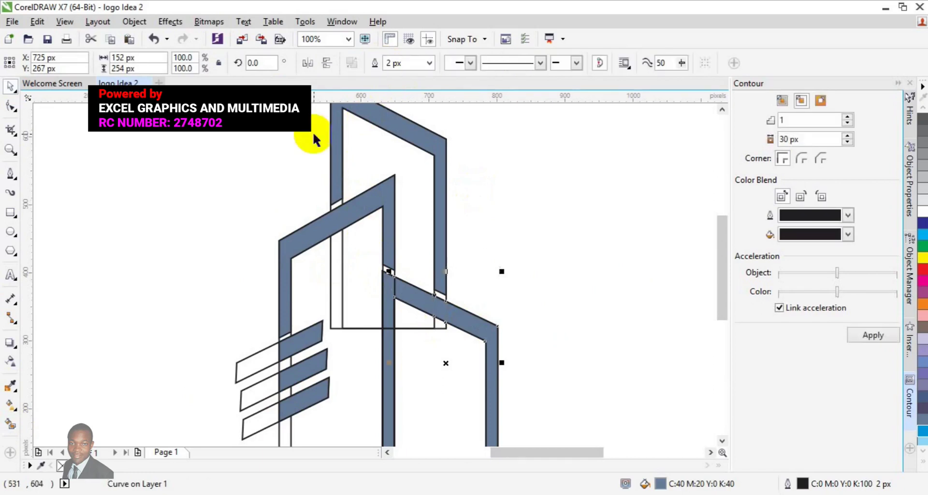
# Fill the tallest building's frame and the right building's roof-and-right-column shape with Sky Blue.
pyautogui.moveTo(723, 286)
pyautogui.mouseDown()
pyautogui.moveTo(731, 319)
pyautogui.moveTo(726, 263)
pyautogui.moveTo(727, 276)
pyautogui.mouseUp()
pyautogui.click(439, 234)
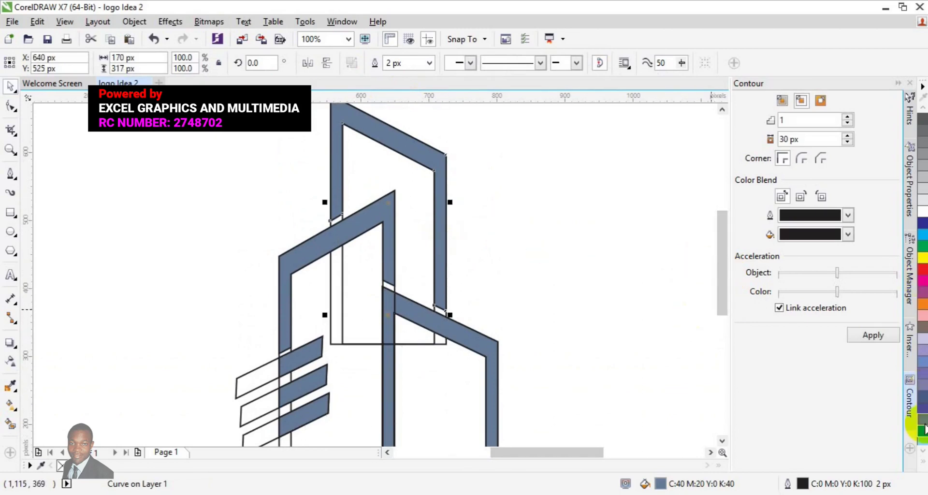
pyautogui.click(924, 431)
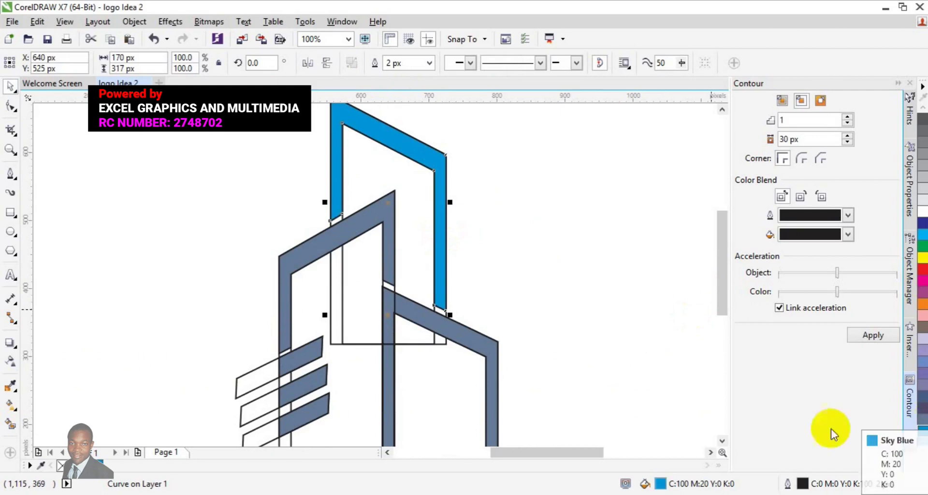
pyautogui.click(493, 423)
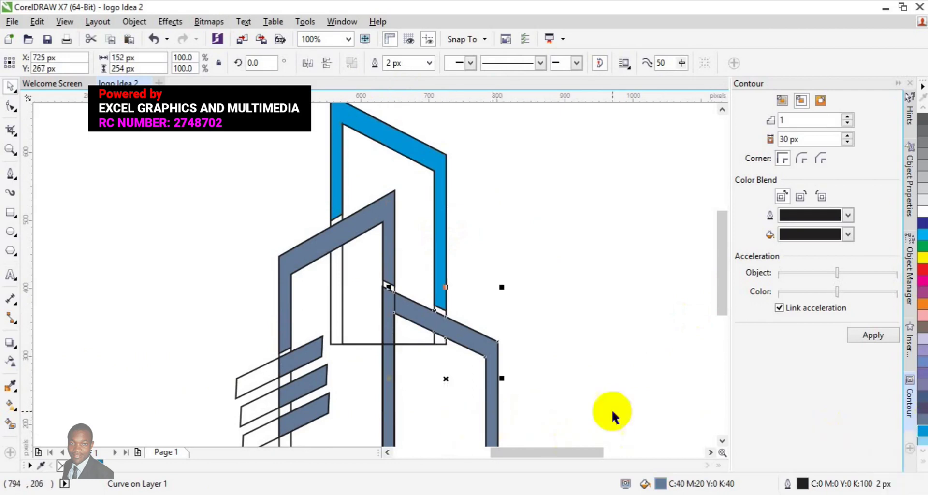
pyautogui.click(922, 431)
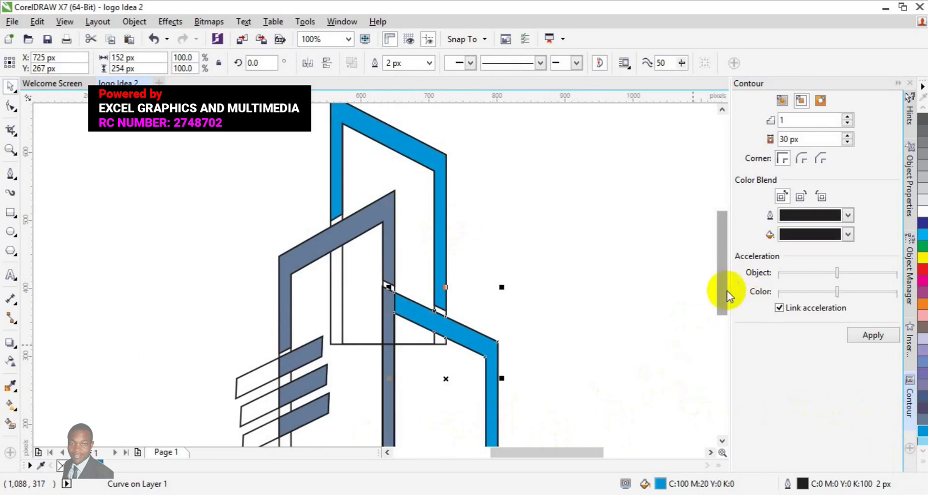
# Weld the right building's lower and upper left column pieces to its roof shape, filling the whole frame with Sky Blue.
pyautogui.moveTo(726, 293); pyautogui.dragTo(725, 304)
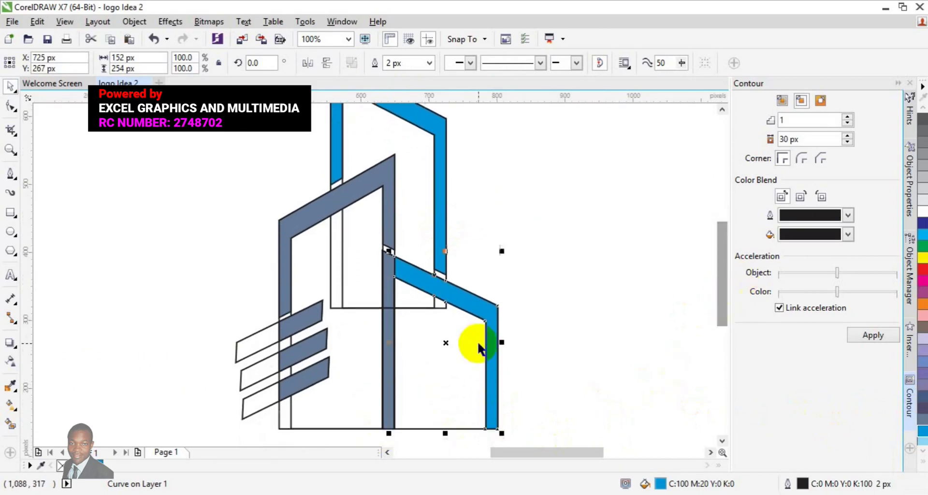
pyautogui.keyDown('shift'); pyautogui.click(388, 379); pyautogui.keyUp('shift')
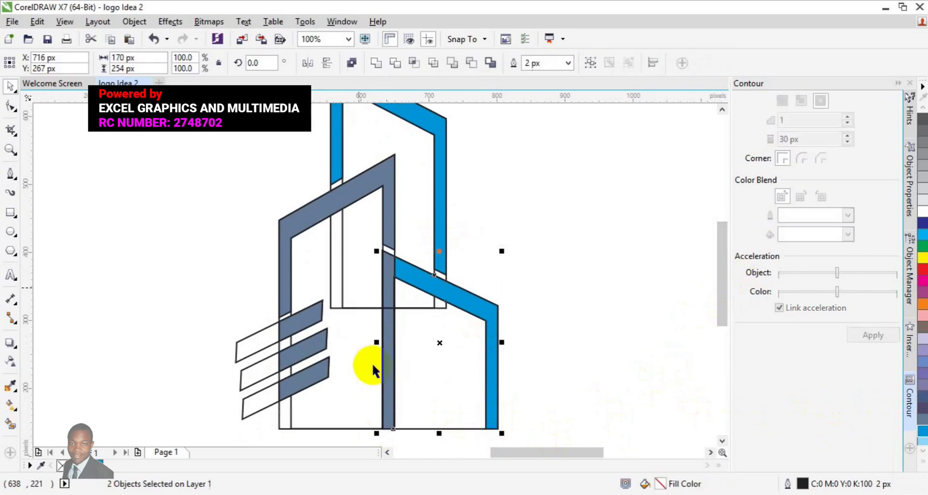
pyautogui.click(381, 66)
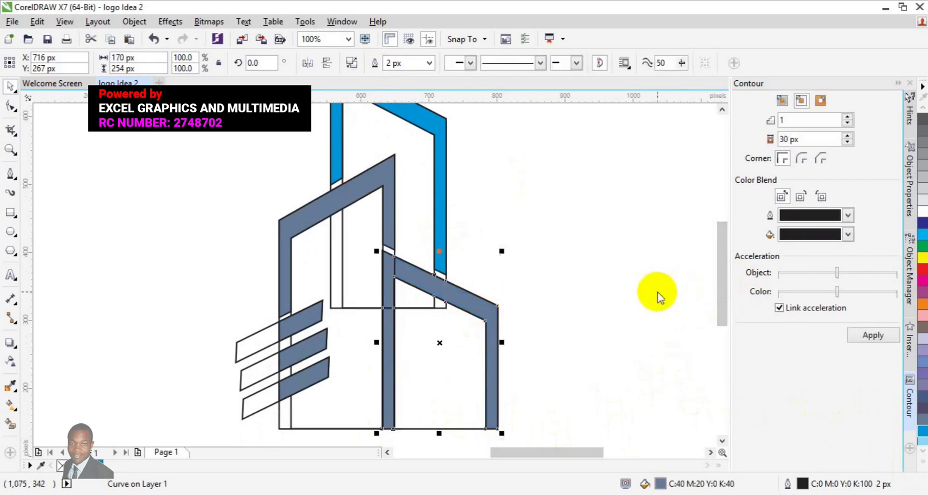
pyautogui.click(922, 435)
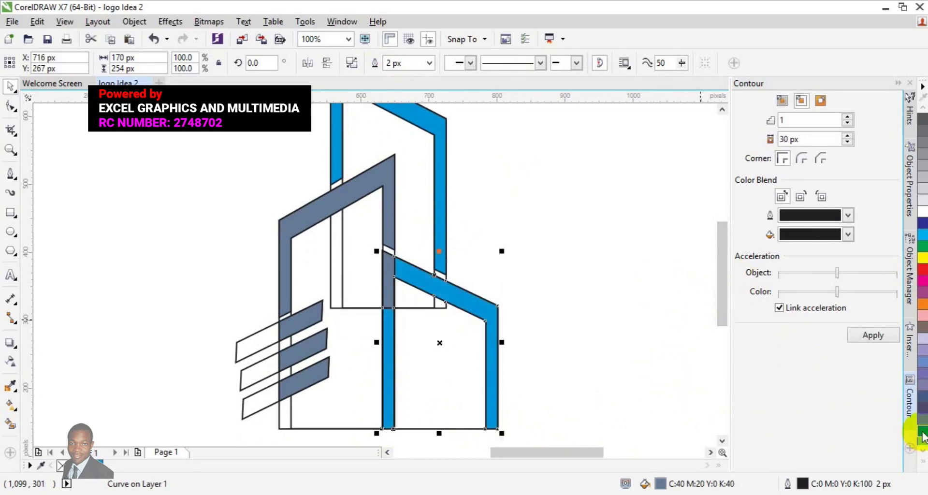
pyautogui.keyDown('shift'); pyautogui.click(390, 294); pyautogui.keyUp('shift')
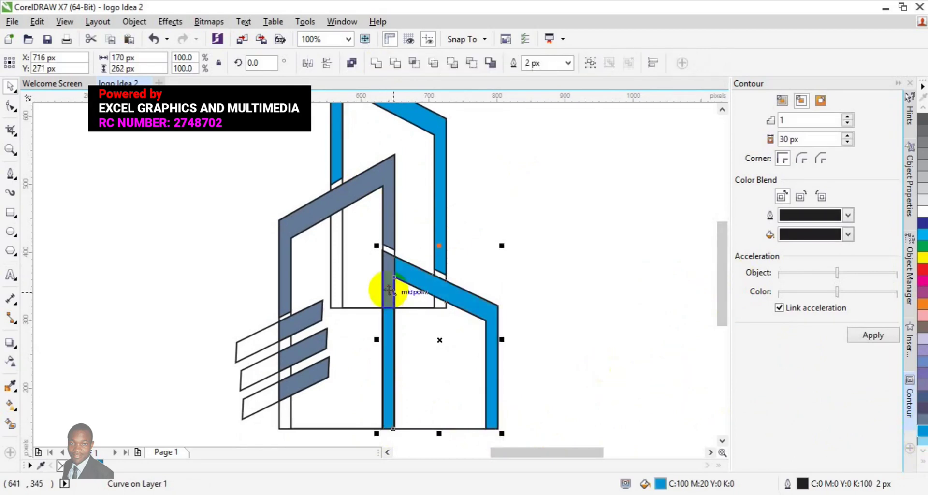
pyautogui.click(379, 65)
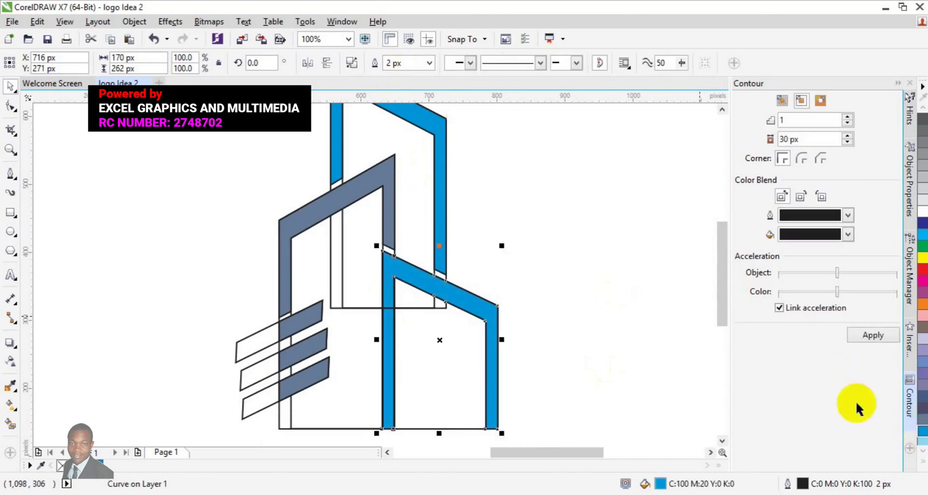
# Fill the middle building's frame with Sky Blue and the three slanted slats with orange (C:0 M:60 Y:100 K:0).
pyautogui.click(391, 218)
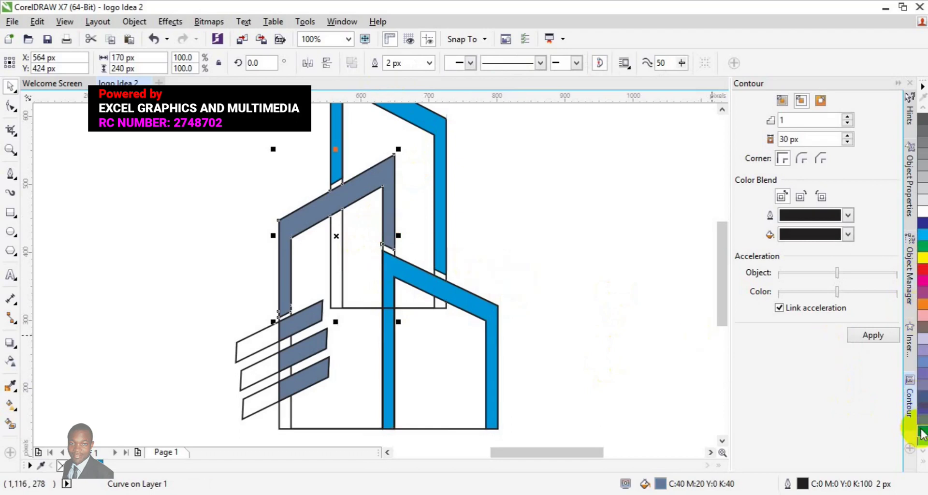
pyautogui.click(298, 323)
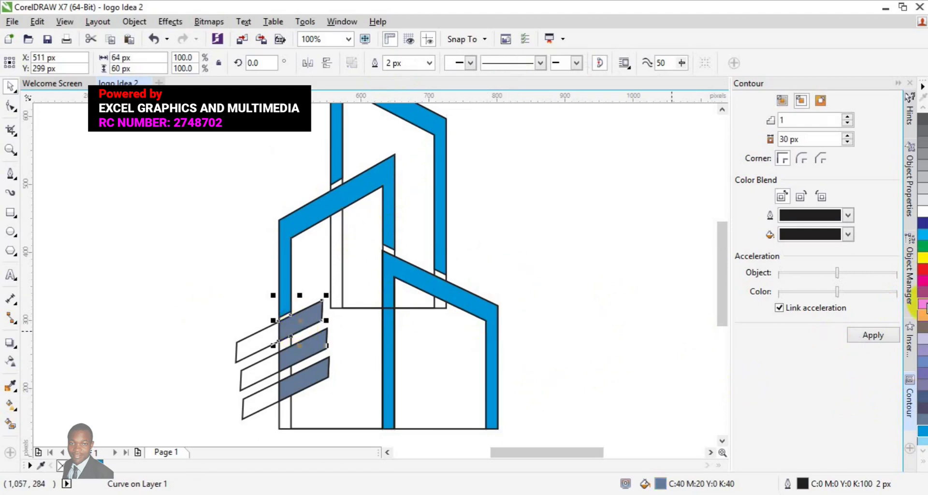
pyautogui.click(922, 303)
pyautogui.click(290, 354)
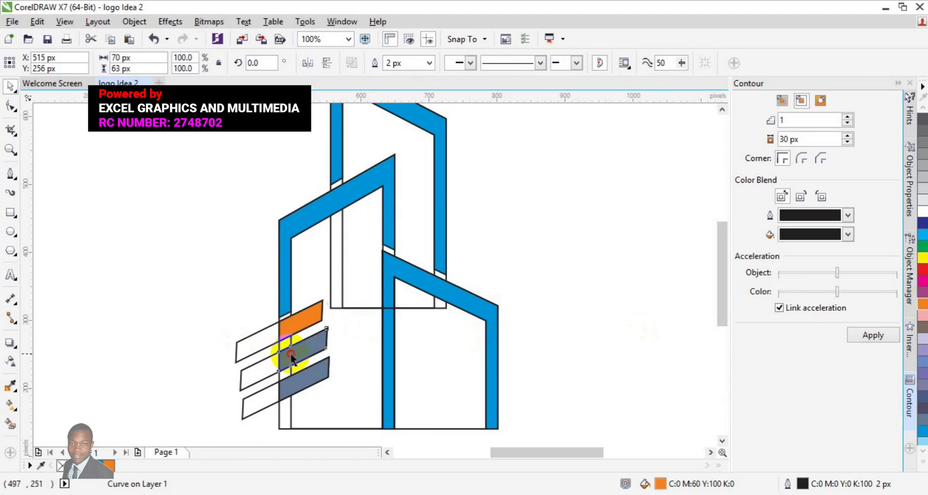
pyautogui.click(923, 304)
pyautogui.click(314, 383)
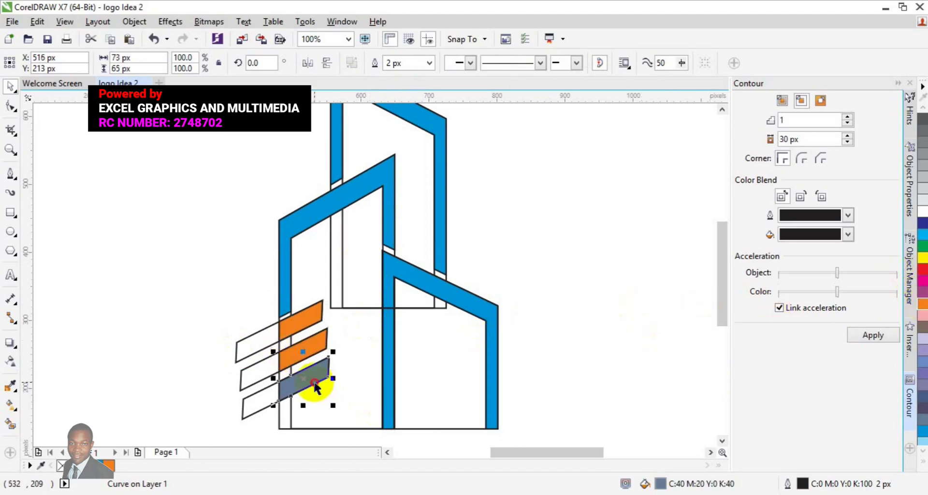
pyautogui.click(923, 304)
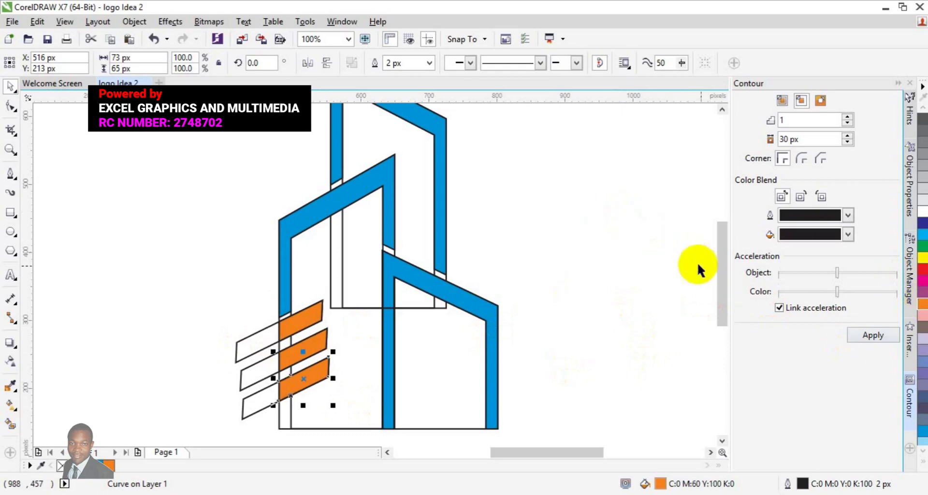
# Remove the outline from all the logo shapes and delete the horizontal guideline crossing the page.
pyautogui.moveTo(729, 279)
pyautogui.mouseDown()
pyautogui.moveTo(730, 243)
pyautogui.moveTo(726, 271)
pyautogui.moveTo(356, 243)
pyautogui.moveTo(164, 212)
pyautogui.mouseUp()
pyautogui.click(13, 152)
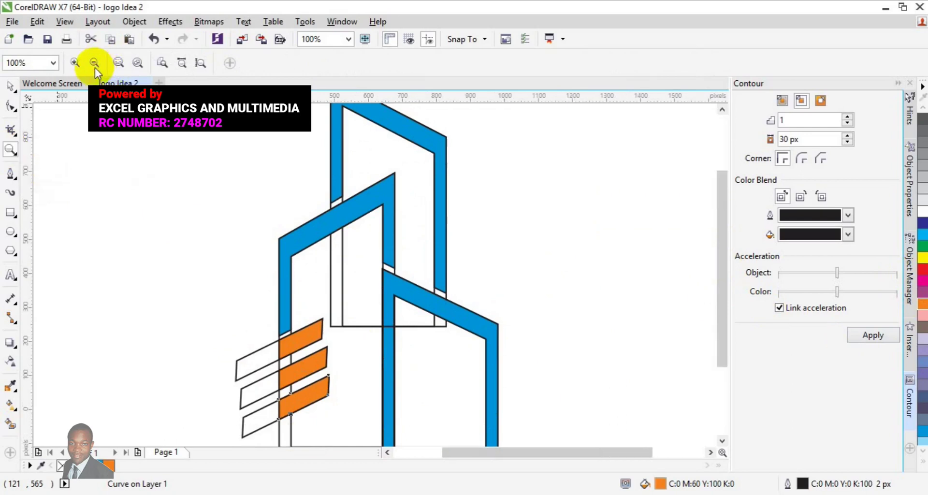
pyautogui.click(94, 64)
pyautogui.click(13, 88)
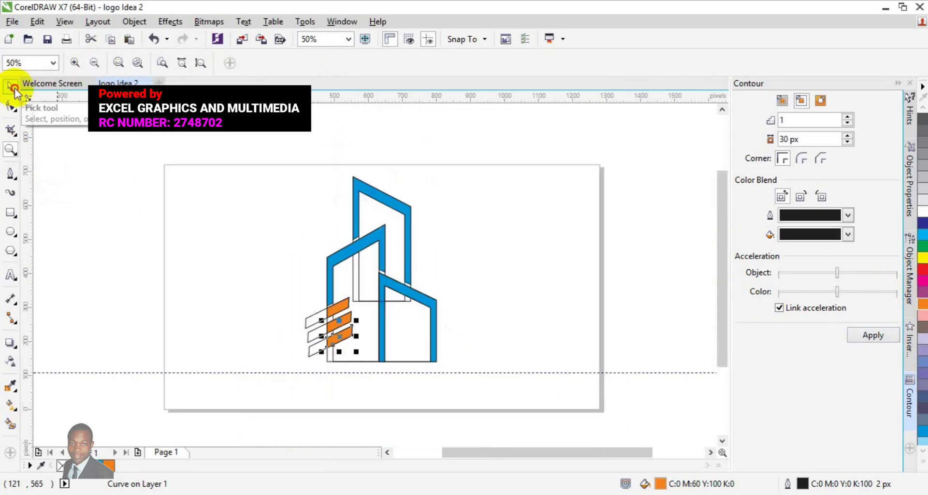
pyautogui.click(62, 190)
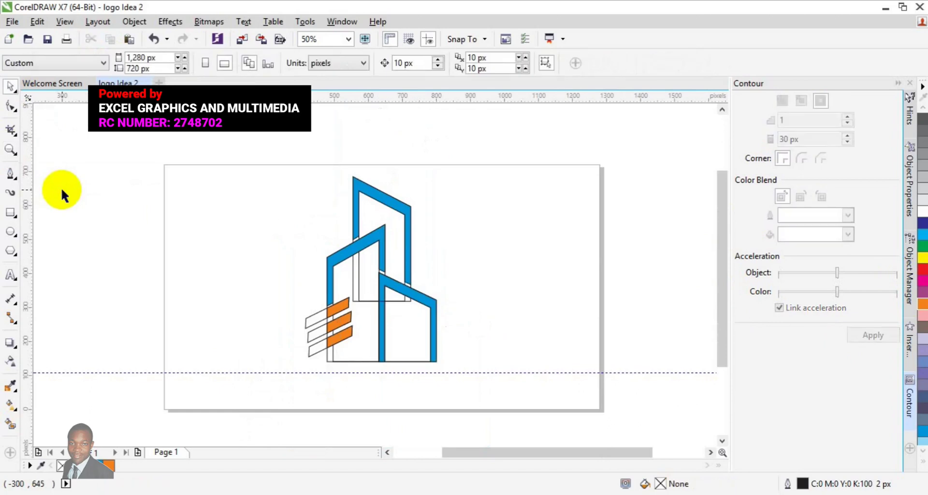
pyautogui.moveTo(92, 144); pyautogui.dragTo(481, 373)
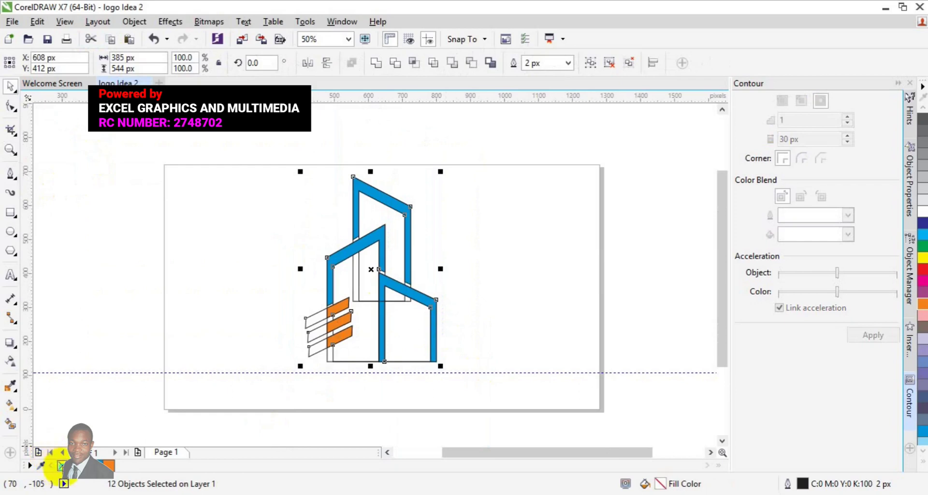
pyautogui.rightClick(60, 466)
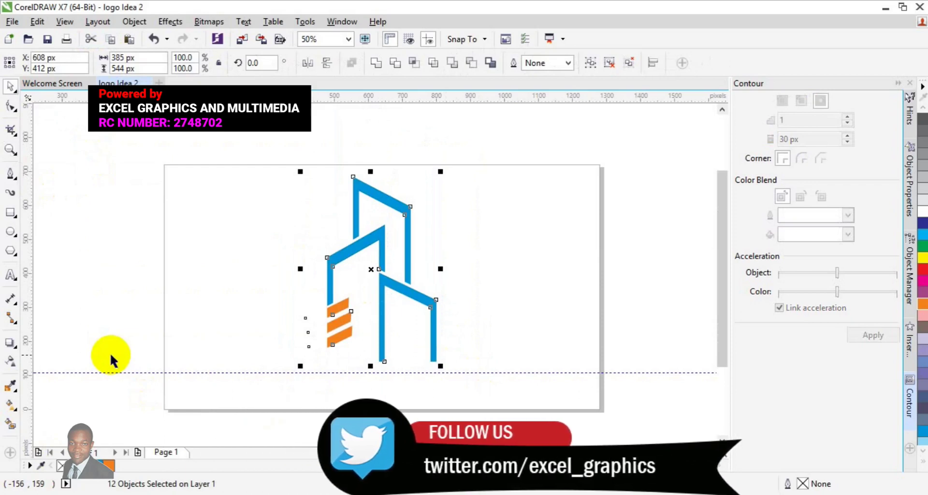
pyautogui.click(129, 318)
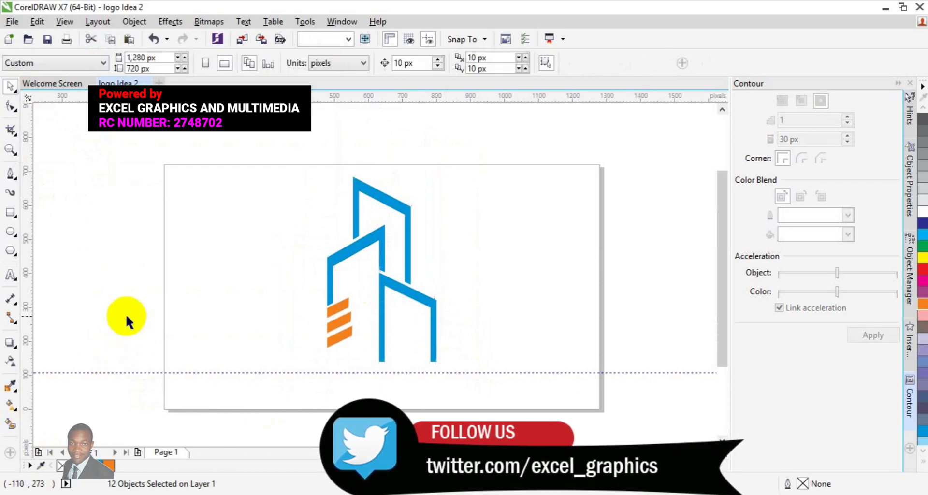
pyautogui.rightClick(269, 373)
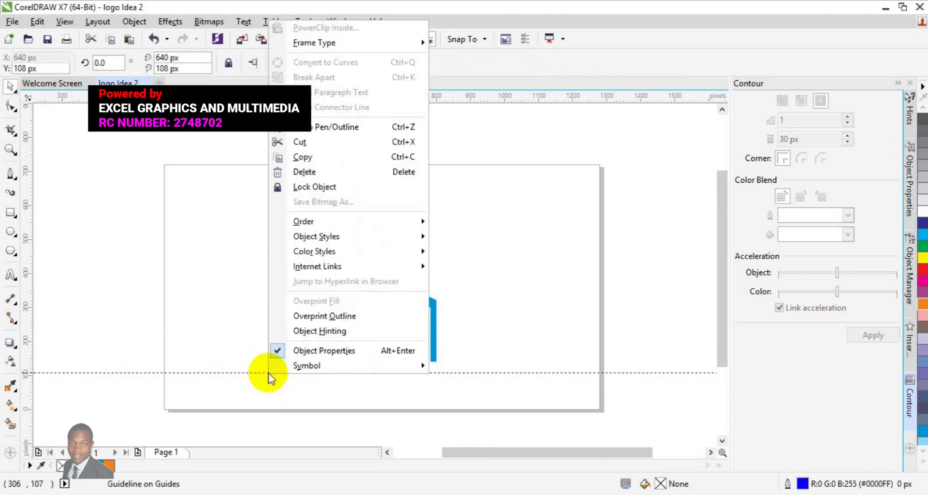
pyautogui.click(352, 172)
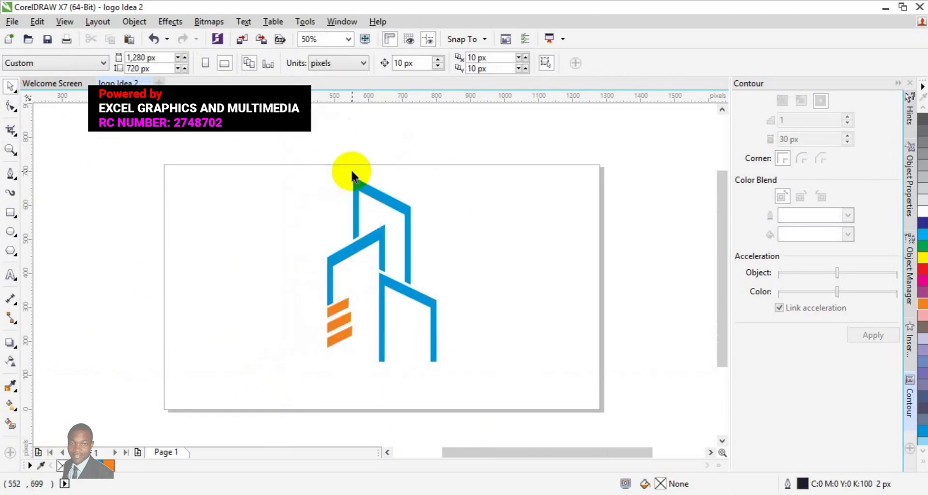
# Add the artistic text "CONSTRUCTION COMPANY LOGO" below the building shapes.
pyautogui.click(10, 277)
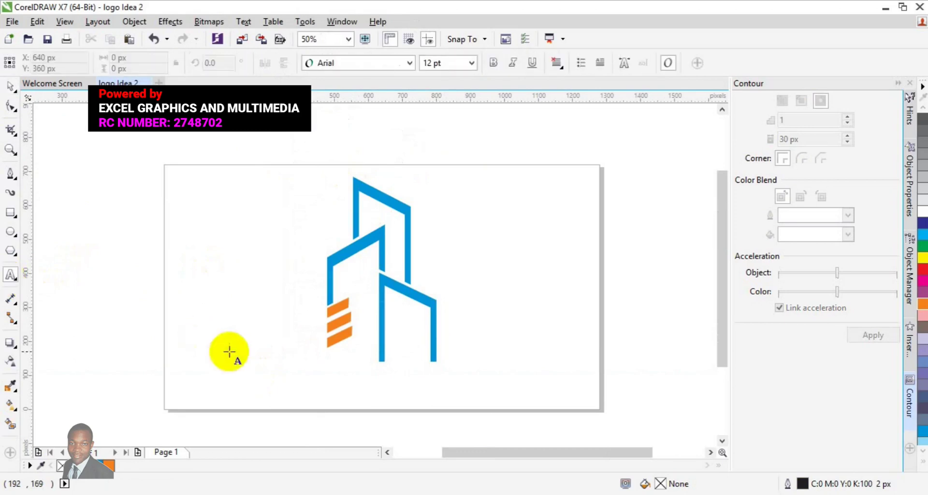
pyautogui.click(264, 384)
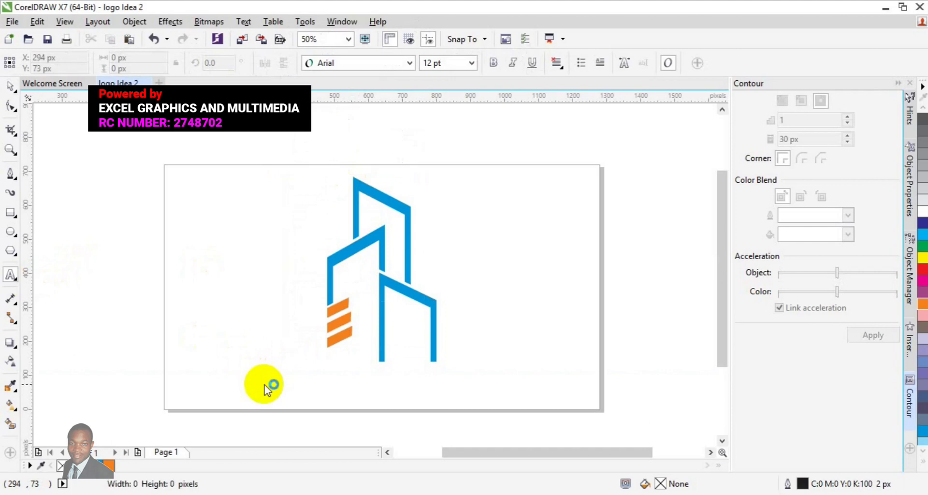
pyautogui.write('CON')
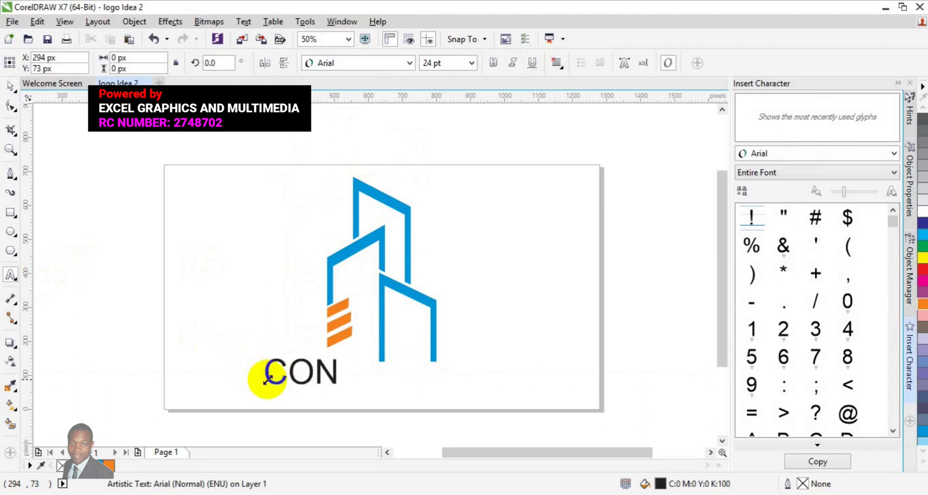
pyautogui.write('STRUCTION C')
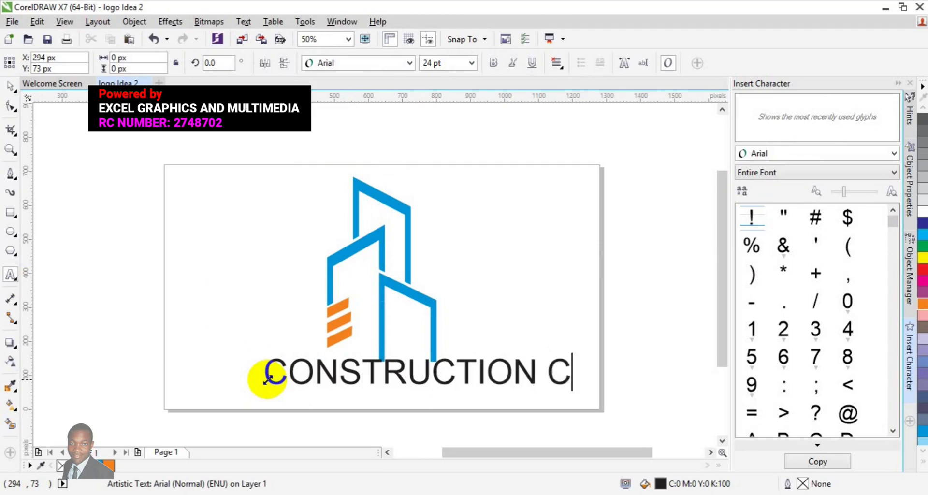
pyautogui.write('OMPANY')
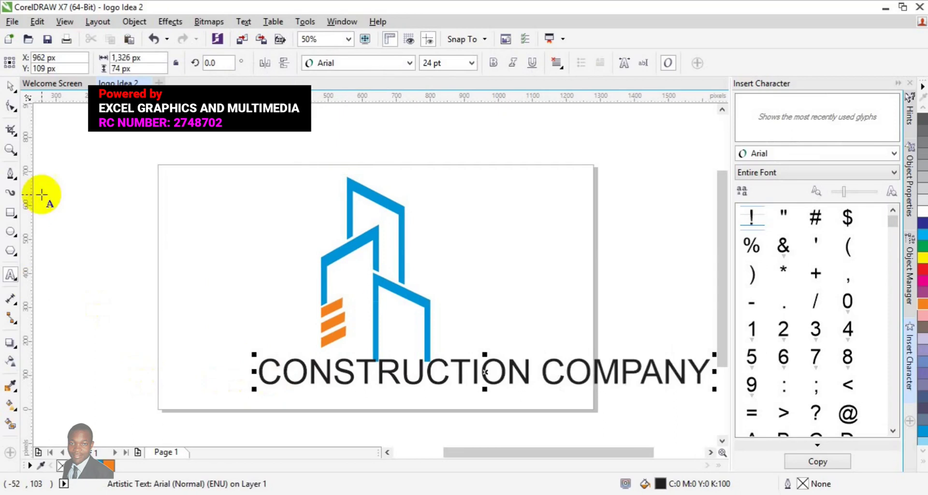
pyautogui.write(' LOG')
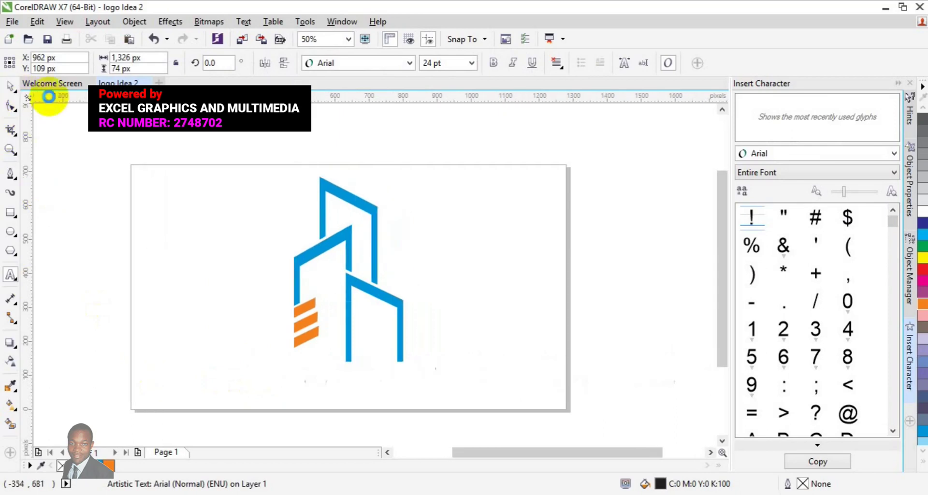
pyautogui.write('ONSTRUCTION COMPANY LOGO')
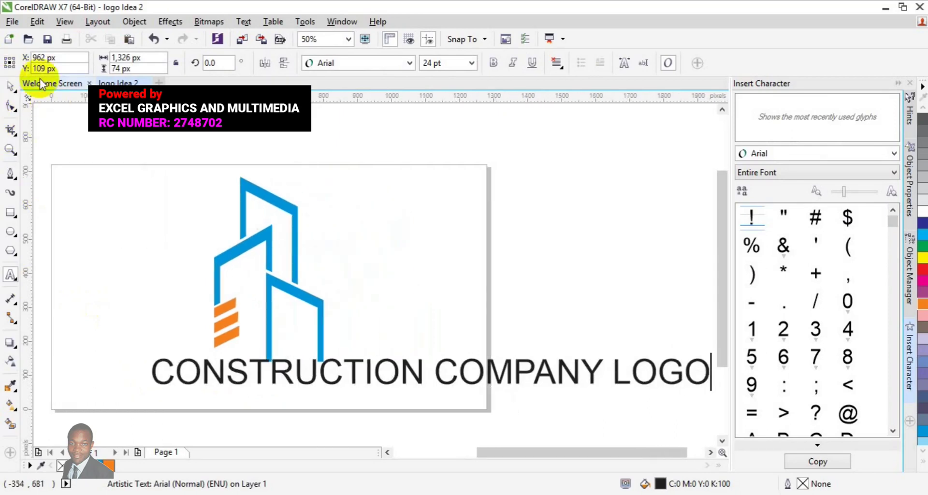
# Set the whole company text to the BigNoodleTitling font at 18 pt.
pyautogui.hotkey('ctrl', 'a')
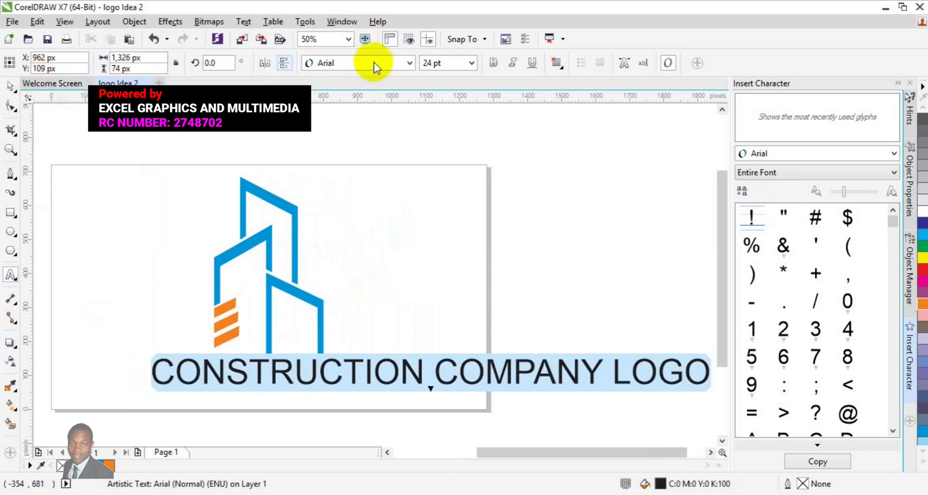
pyautogui.click(409, 63)
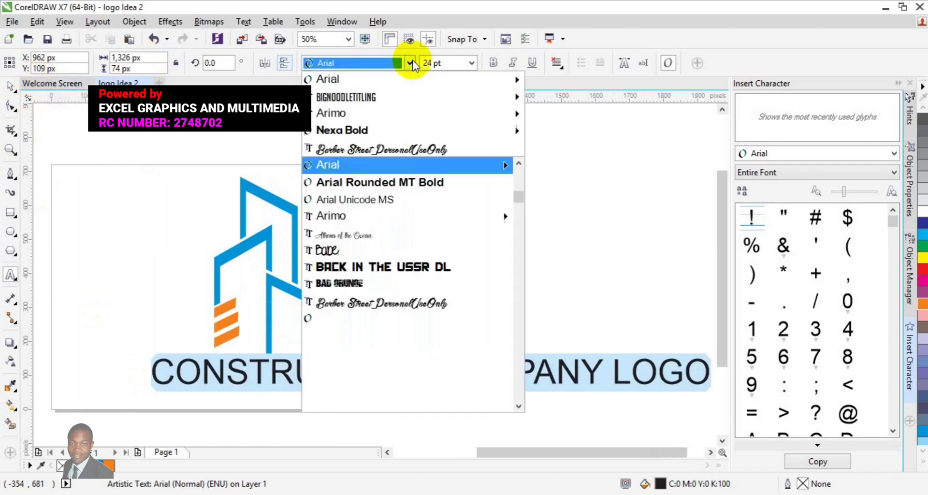
pyautogui.click(384, 99)
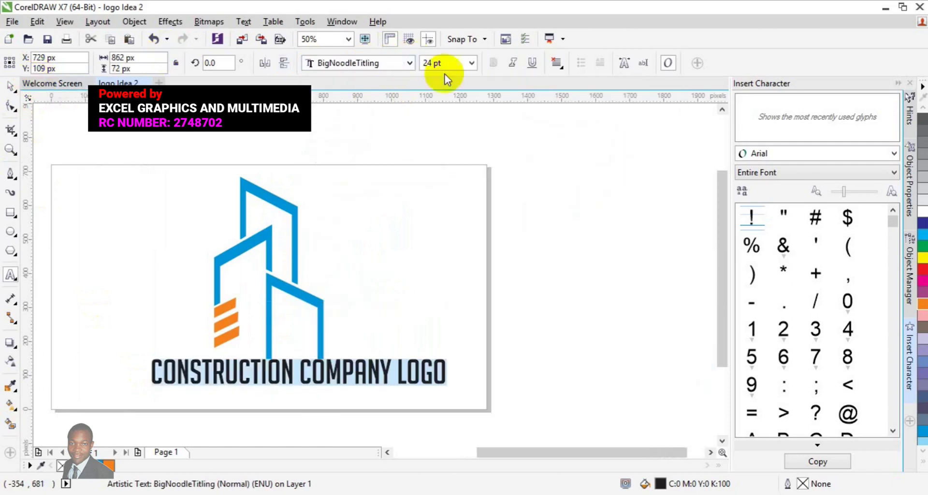
pyautogui.click(472, 63)
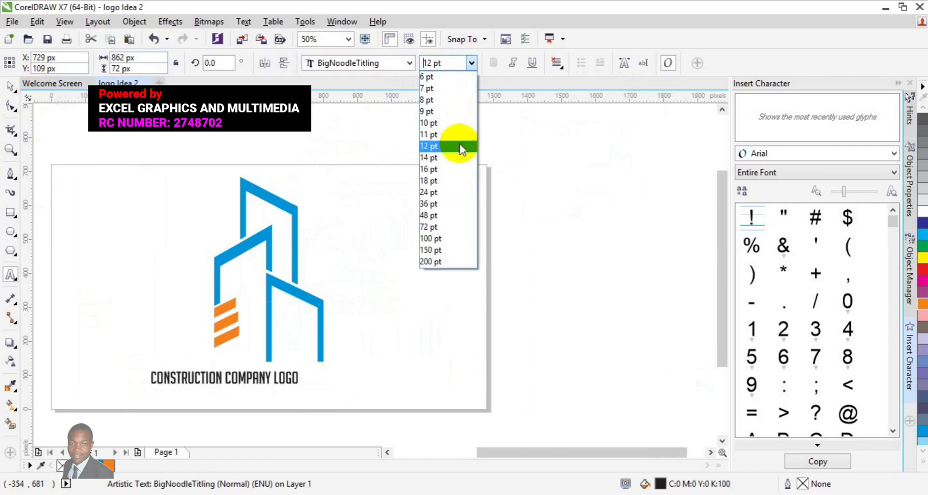
pyautogui.click(459, 181)
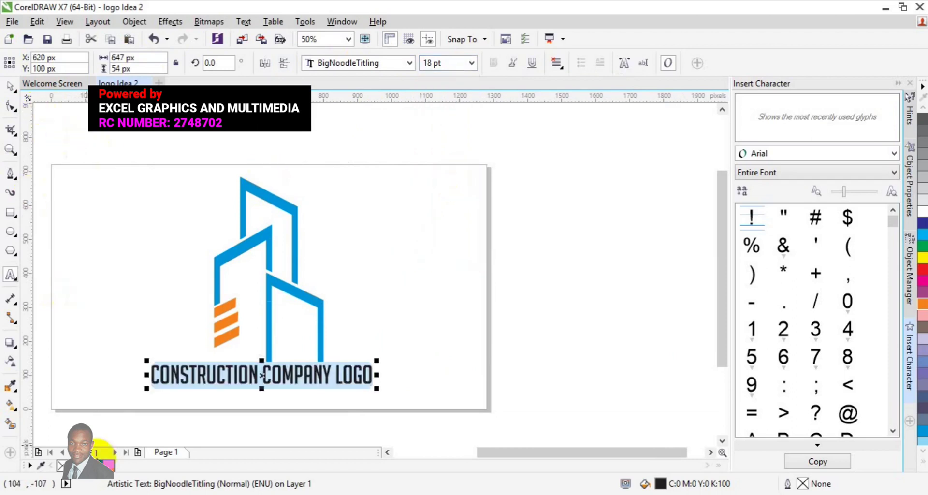
# Fill the company text with Sky Blue, ending with the text selected as an object.
pyautogui.click(111, 467)
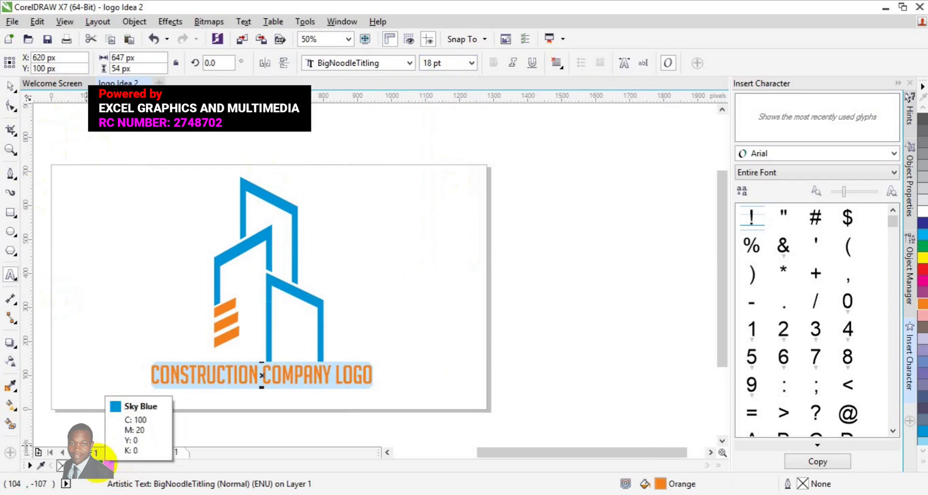
pyautogui.click(104, 463)
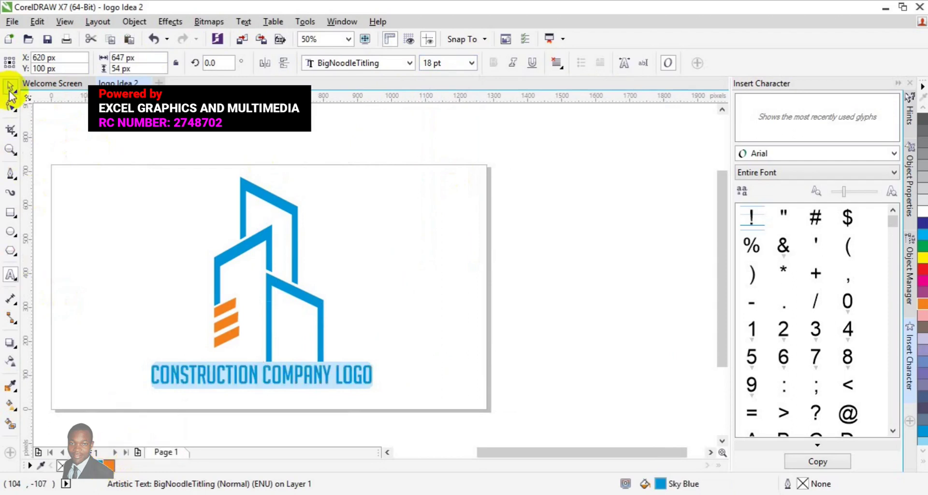
pyautogui.click(10, 89)
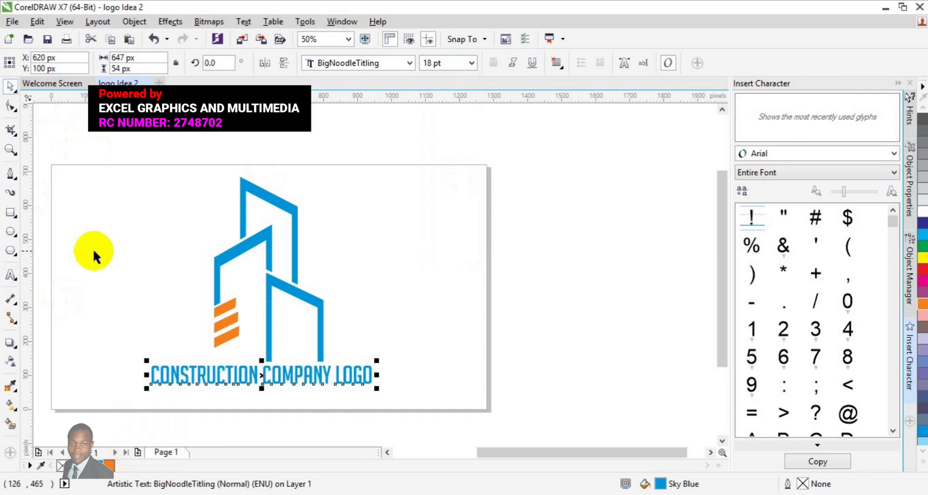
# Centre the company text on the page and nudge it straight down below the buildings to Y 90 px.
pyautogui.press('p')
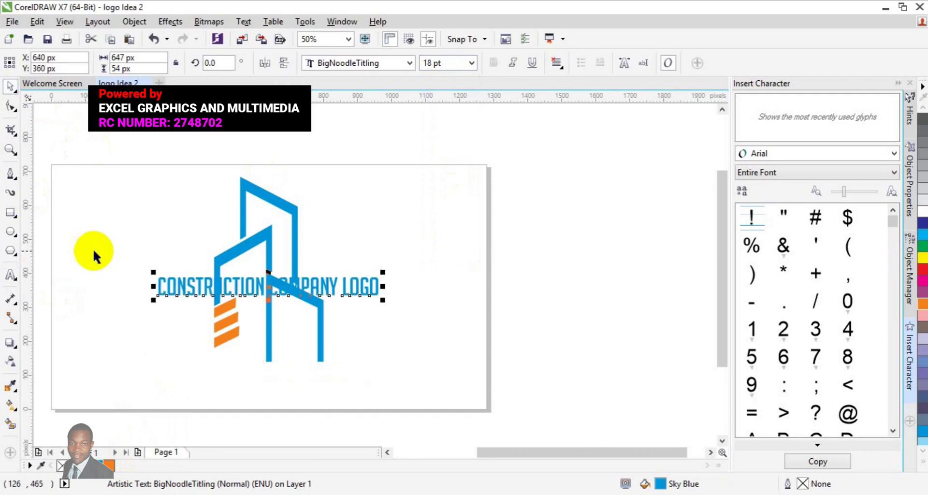
pyautogui.press('Down')
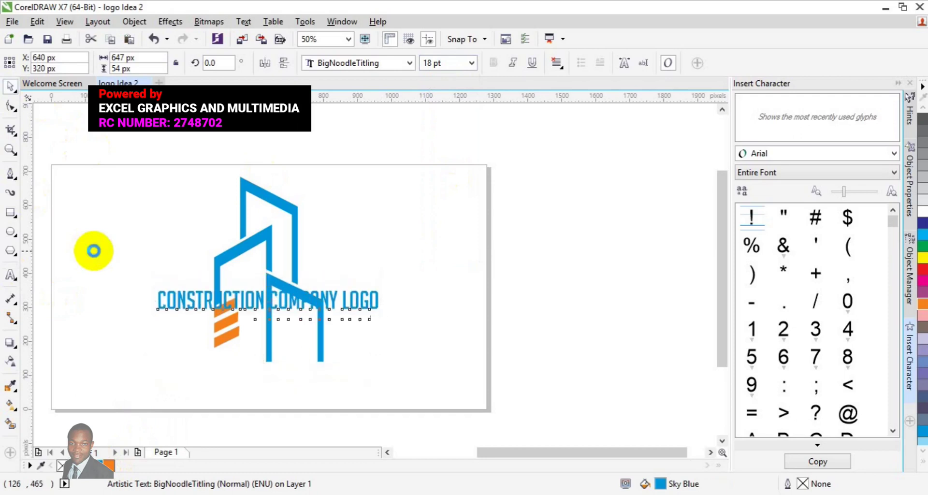
pyautogui.press('Down')
pyautogui.press('Down')
pyautogui.press('Down')
pyautogui.press('Down')
pyautogui.press('Down')
pyautogui.press('Down')
pyautogui.press('Down')
pyautogui.press('Down')
pyautogui.press('Down')
pyautogui.press('Down')
pyautogui.press('Down')
pyautogui.press('Down')
pyautogui.press('Down')
pyautogui.press('Down')
pyautogui.press('Down')
pyautogui.press('Down')
pyautogui.press('Down')
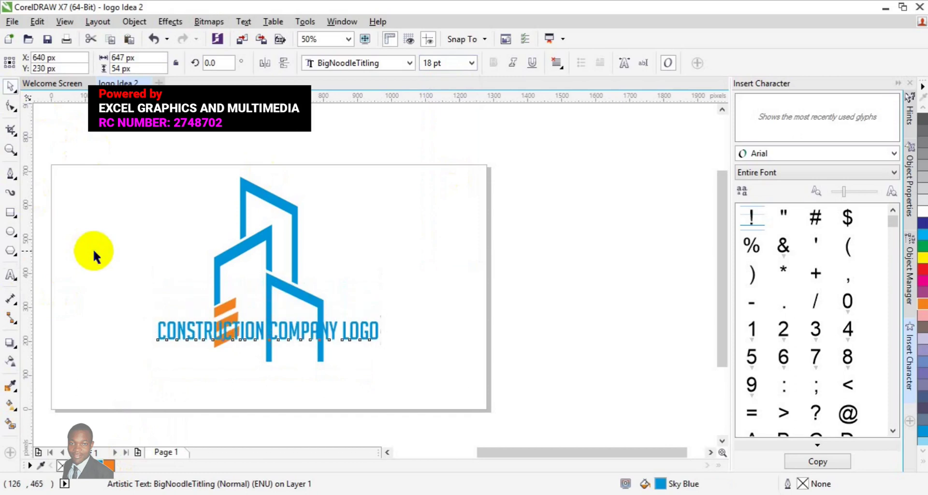
pyautogui.press('Down')
pyautogui.press('Down')
pyautogui.press('Down')
pyautogui.press('Down')
pyautogui.press('Down')
pyautogui.press('Down')
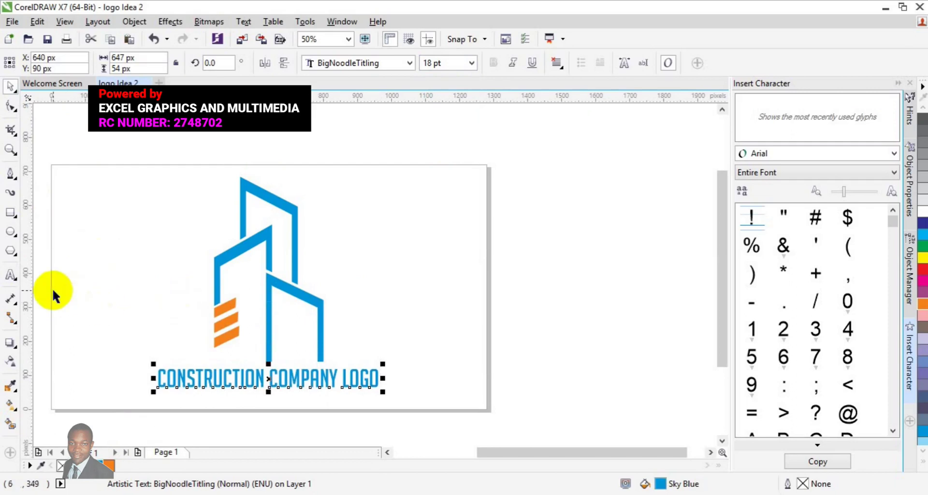
# Draw a straight horizontal line about 818 px long just beneath the company text with the Pen tool.
pyautogui.click(10, 180)
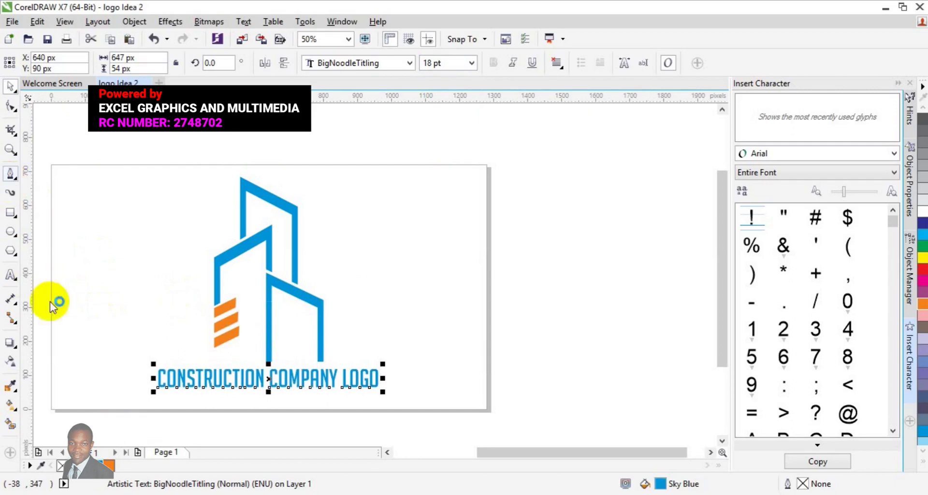
pyautogui.click(144, 397)
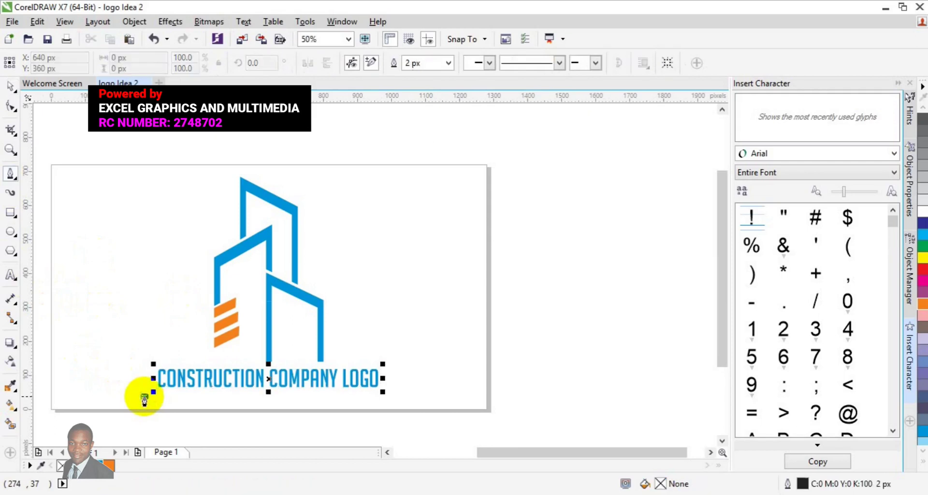
pyautogui.click(424, 396)
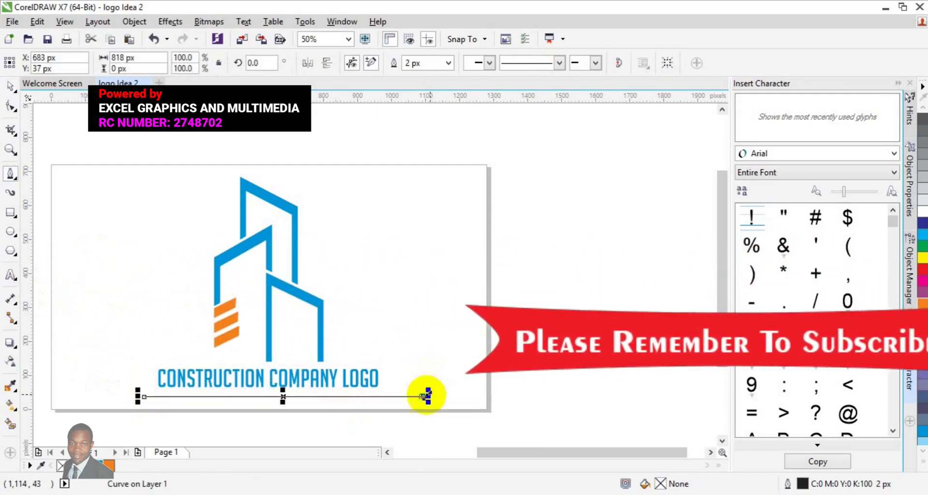
pyautogui.press('Escape')
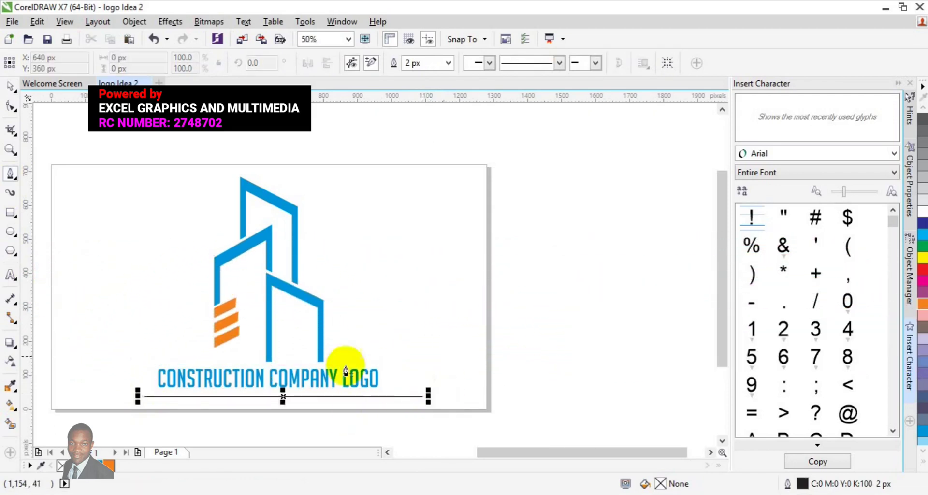
pyautogui.click(448, 64)
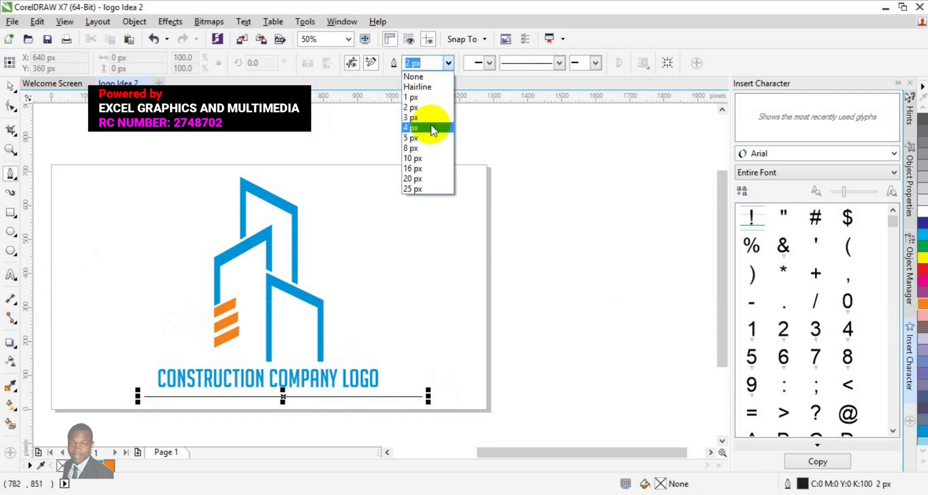
pyautogui.click(431, 127)
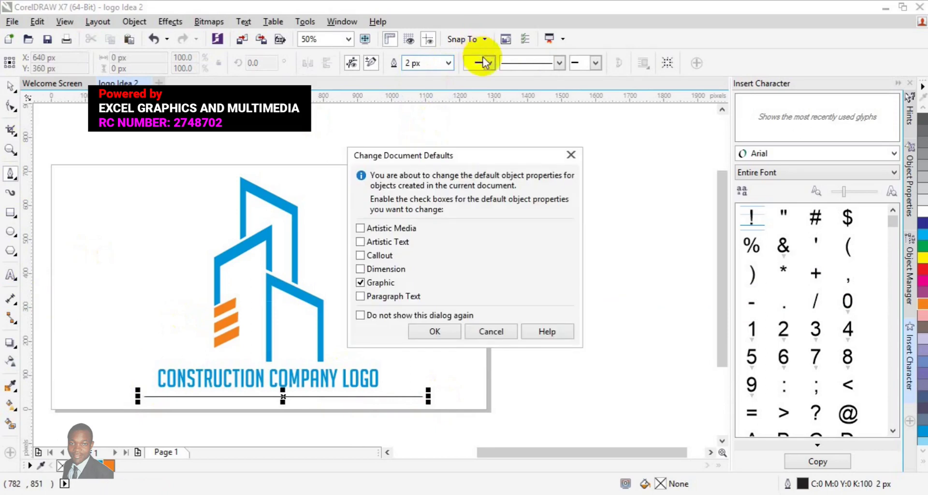
pyautogui.click(499, 330)
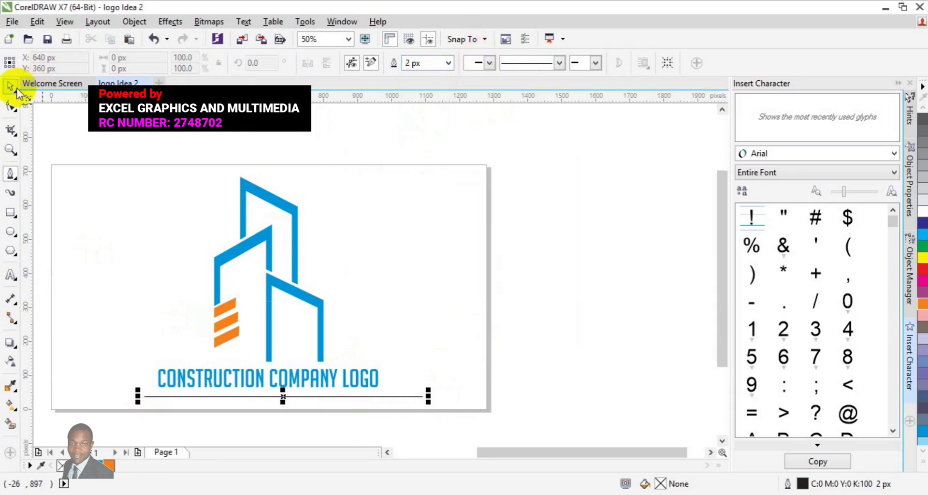
# Set the outline width of the line beneath the text to 4 px.
pyautogui.click(160, 133)
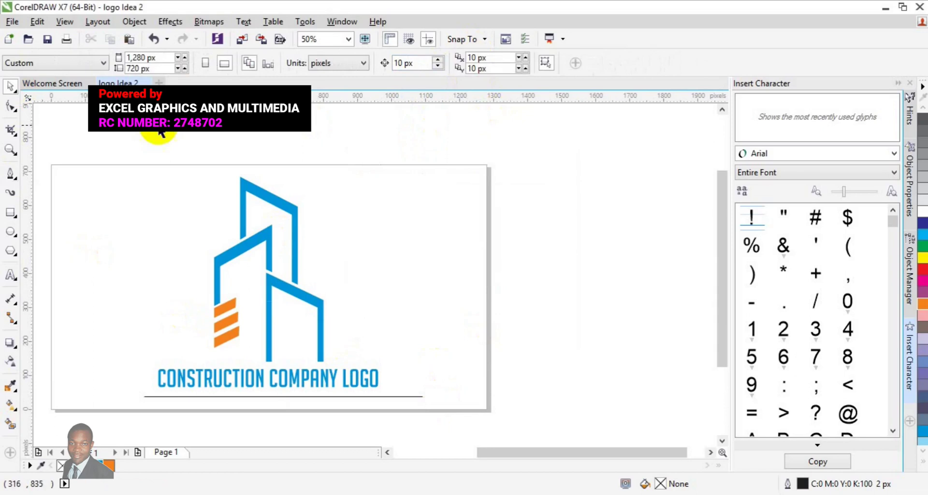
pyautogui.click(277, 397)
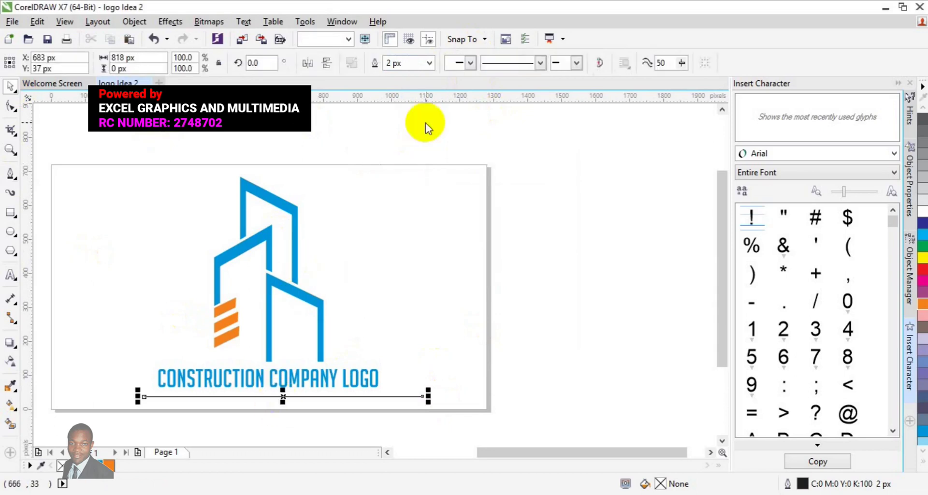
pyautogui.click(429, 63)
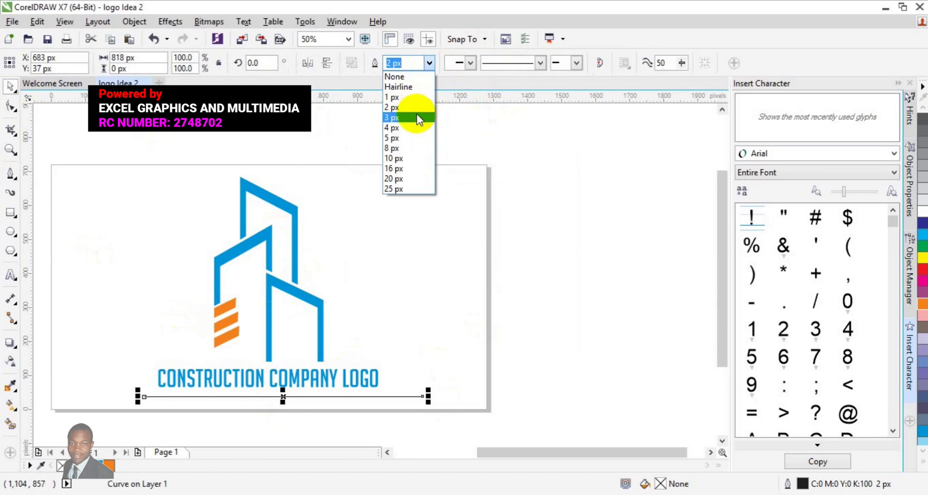
pyautogui.click(417, 114)
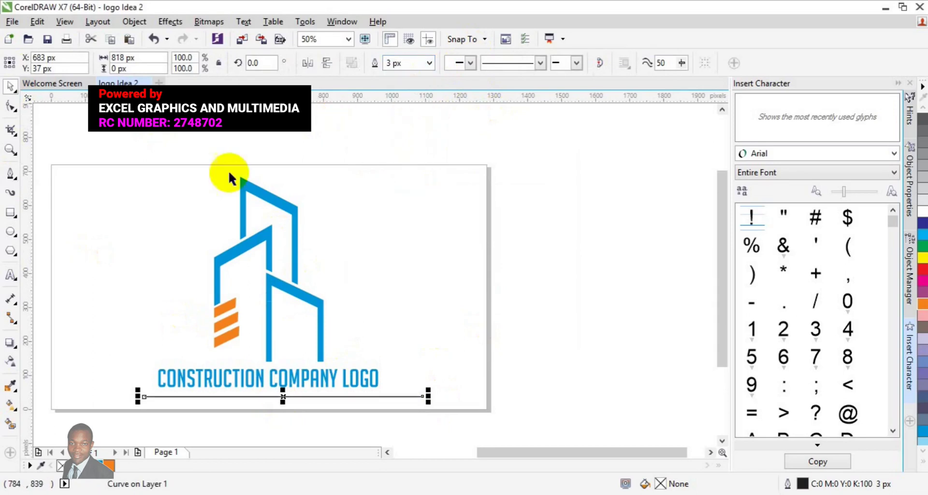
pyautogui.click(429, 64)
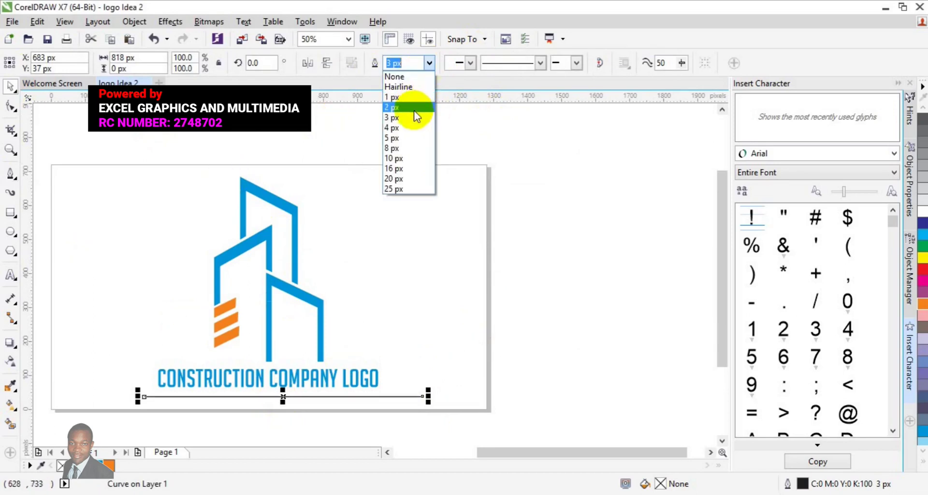
pyautogui.click(411, 125)
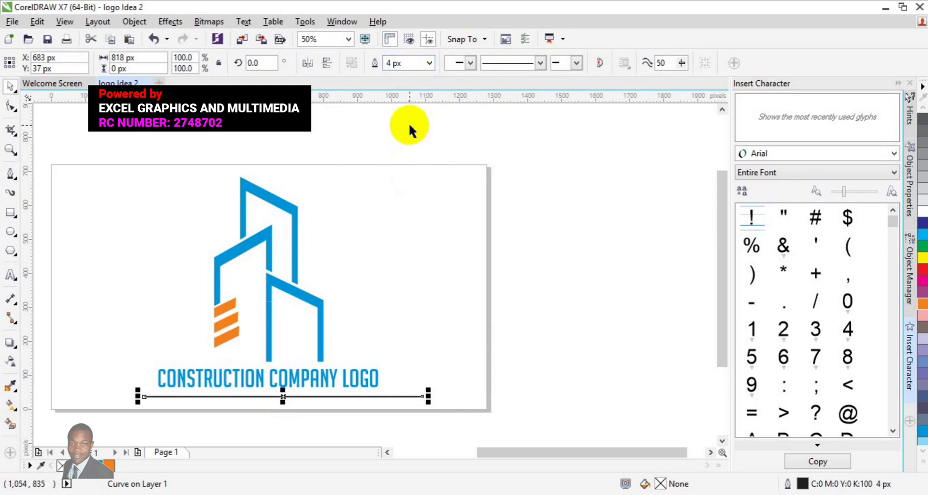
# Centre the line on the page and nudge it straight down beneath the company text to Y 50 px.
pyautogui.press('p')
pyautogui.press('Down')
pyautogui.press('Down')
pyautogui.press('Down')
pyautogui.press('Down')
pyautogui.press('Down')
pyautogui.press('Down')
pyautogui.press('Down')
pyautogui.press('Down')
pyautogui.press('Down')
pyautogui.press('Down')
pyautogui.press('Down')
pyautogui.press('Down')
pyautogui.press('Down')
pyautogui.press('Down')
pyautogui.press('Down')
pyautogui.press('Down')
pyautogui.press('Down')
pyautogui.press('Down')
pyautogui.press('Down')
pyautogui.press('Down')
pyautogui.press('Down')
pyautogui.press('Down')
pyautogui.press('Down')
pyautogui.press('Down')
pyautogui.press('Down')
pyautogui.press('Down')
pyautogui.press('Down')
pyautogui.press('Down')
pyautogui.press('Down')
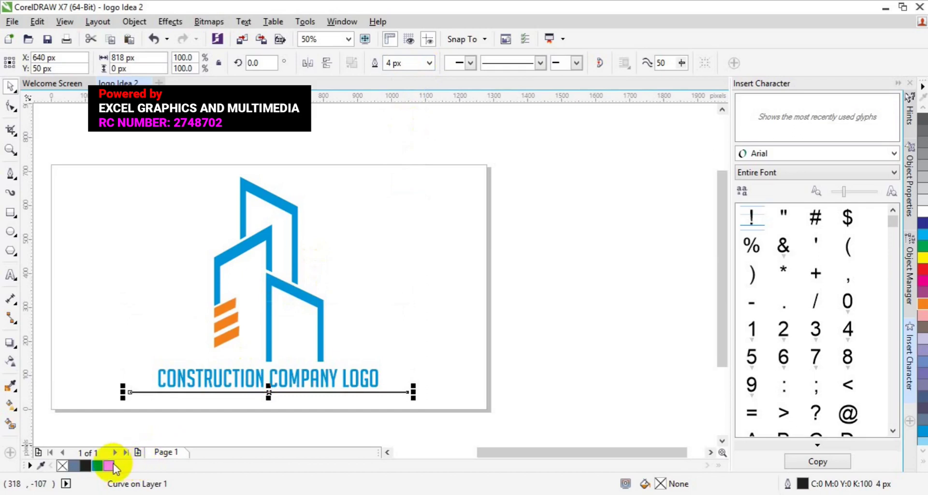
# Change the outline colour of the line beneath the text to Orange and deselect it.
pyautogui.rightClick(111, 466)
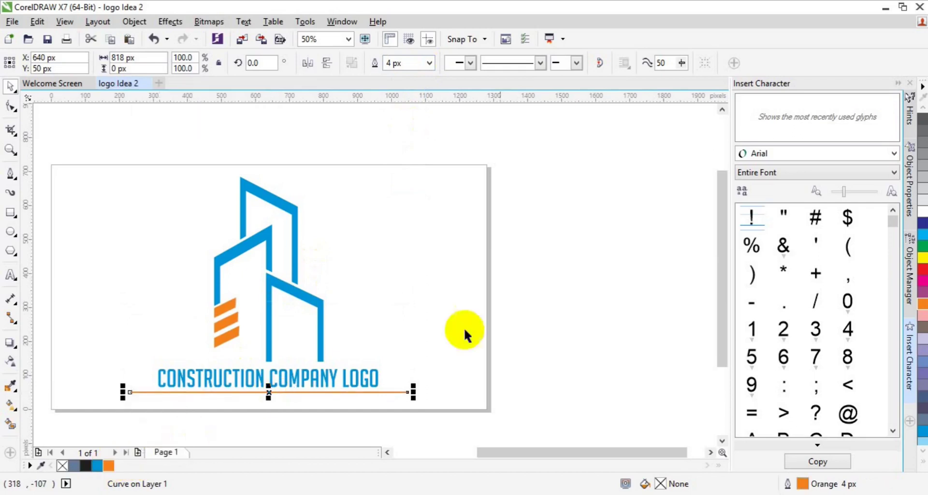
pyautogui.click(579, 296)
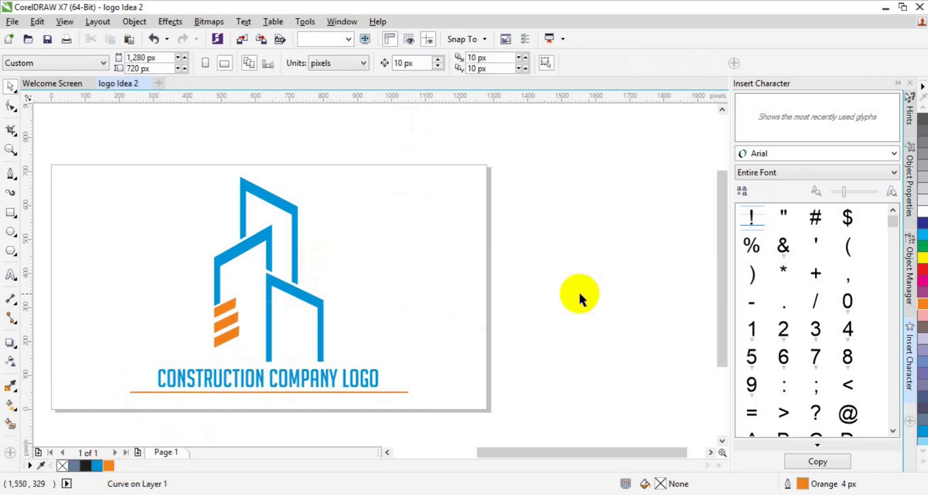
pyautogui.click(10, 151)
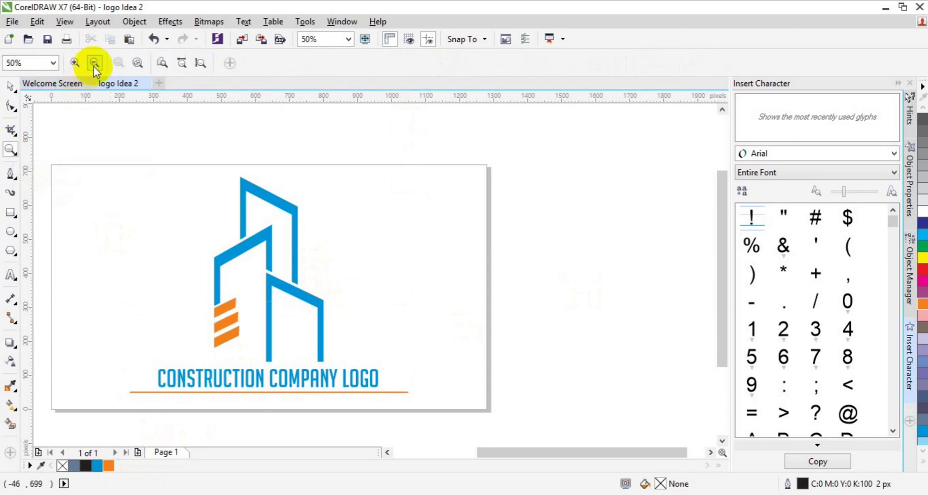
pyautogui.click(94, 63)
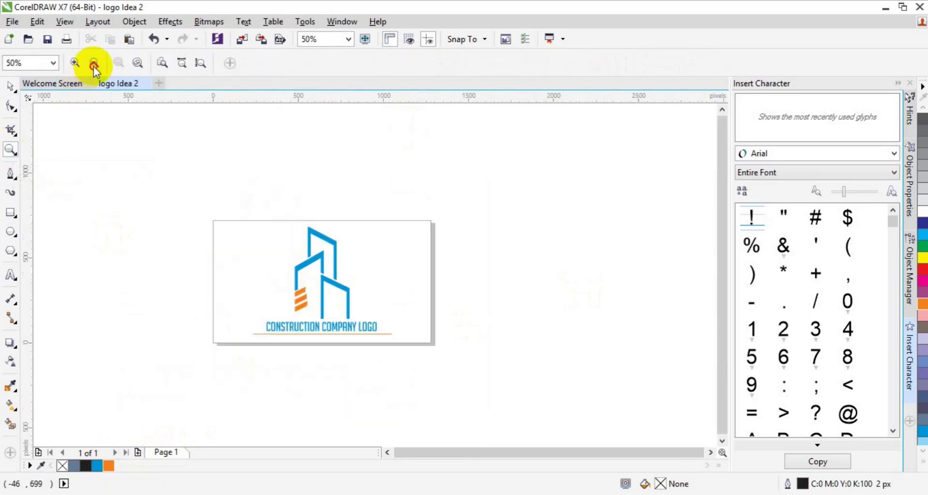
pyautogui.click(10, 87)
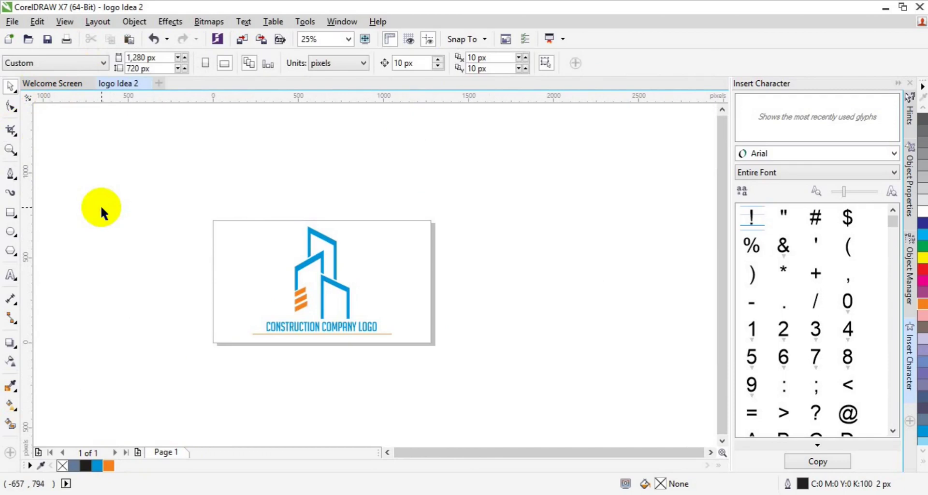